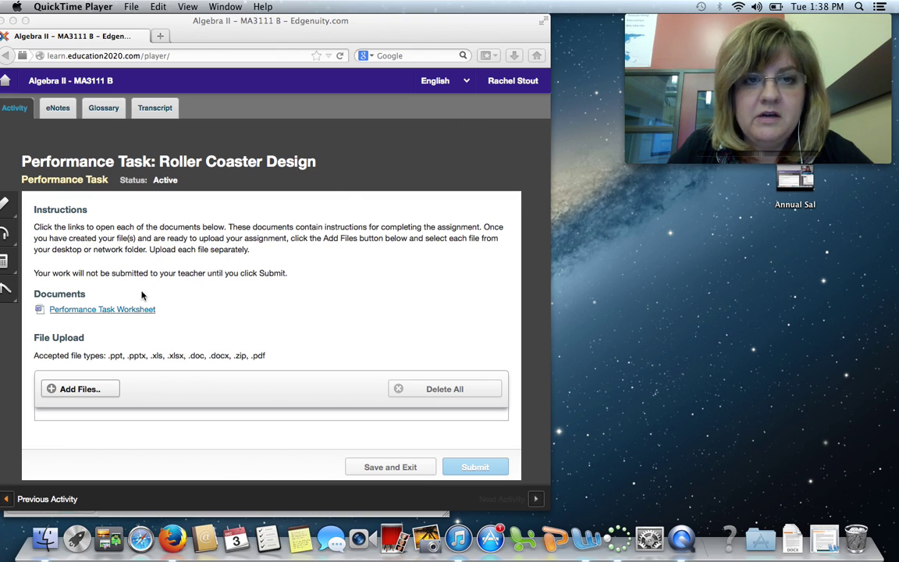
Step: Bring the ptw_roller_coaster_design.docx worksheet forward in Word and read its introduction, directions and question 1
drag(272, 35, 273, 206)
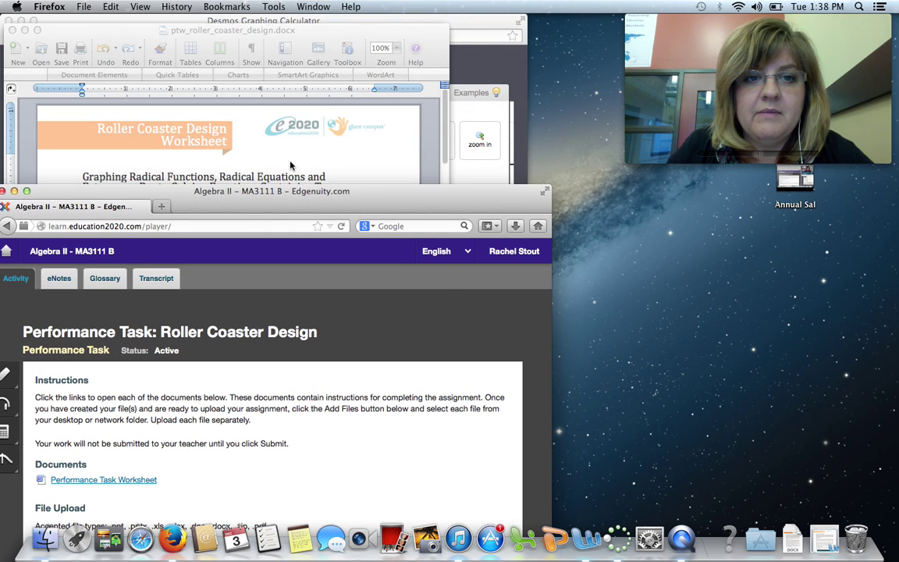
click(261, 143)
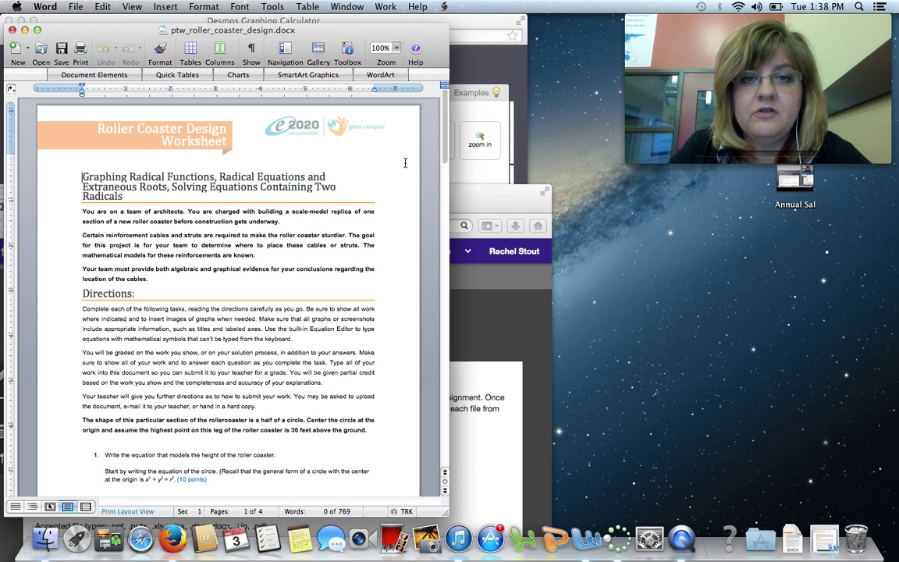
click(445, 146)
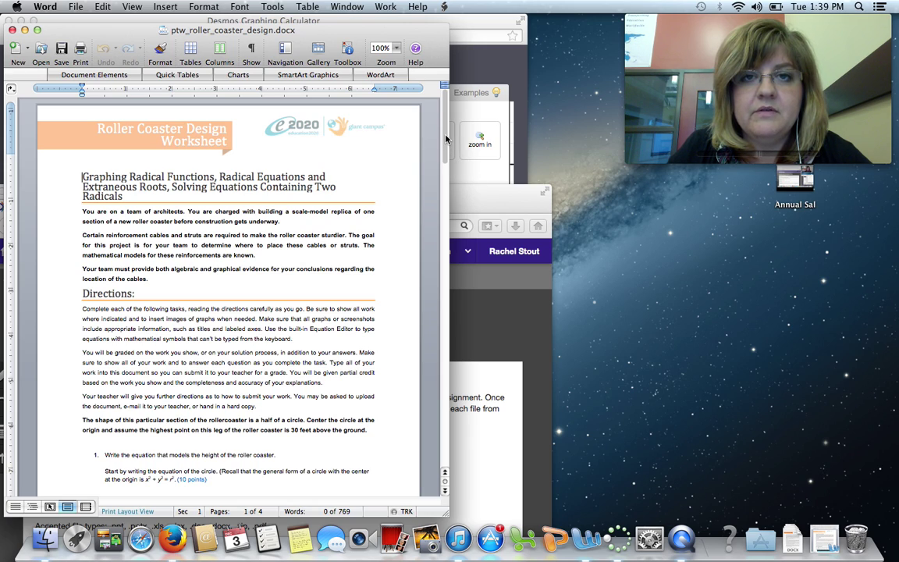
click(446, 139)
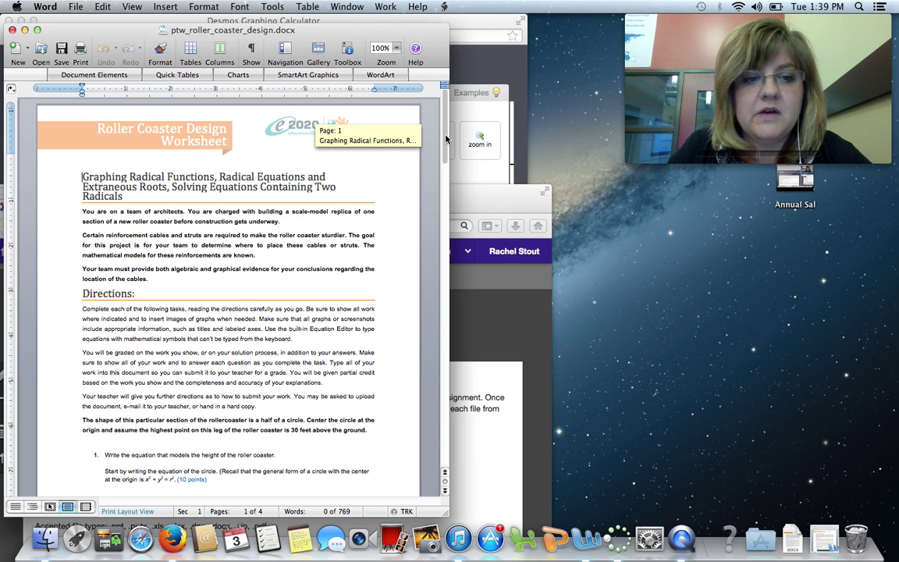
mouse_move(445, 139)
mouse_down()
mouse_move(446, 164)
mouse_move(445, 151)
mouse_up()
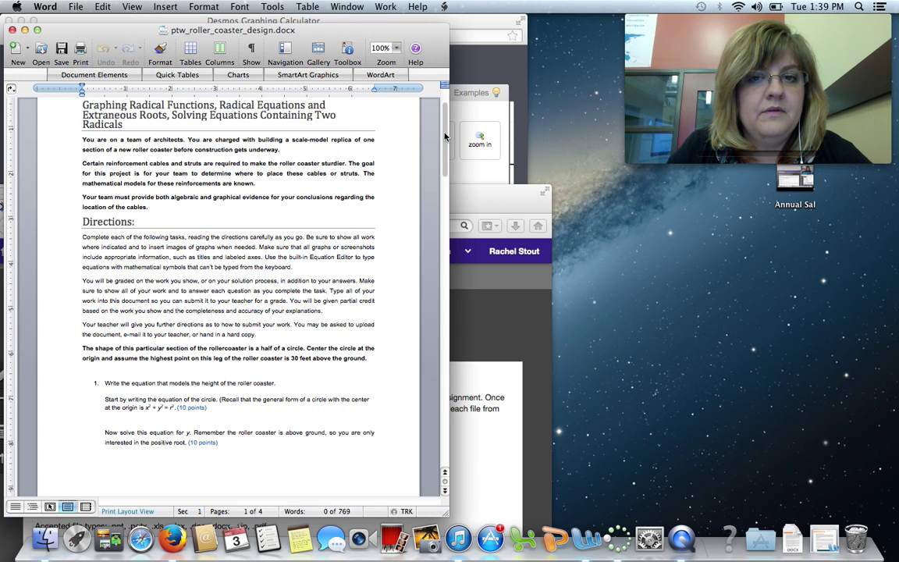
drag(445, 136, 445, 146)
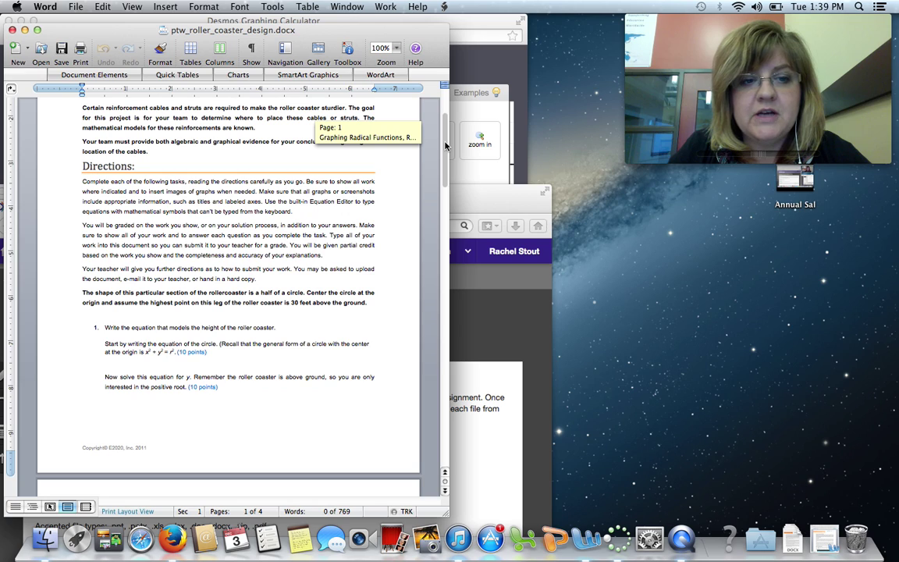
drag(446, 145, 445, 149)
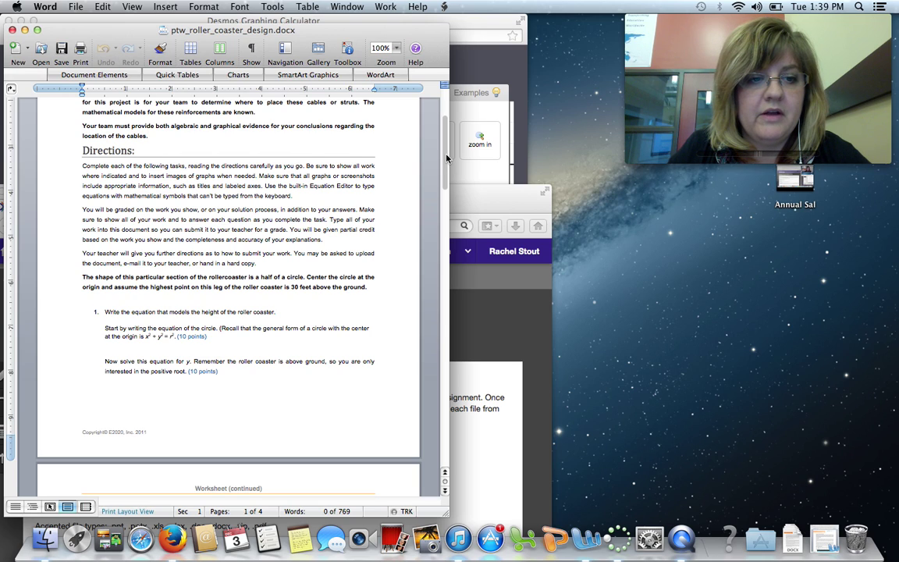
click(446, 158)
drag(447, 158, 447, 161)
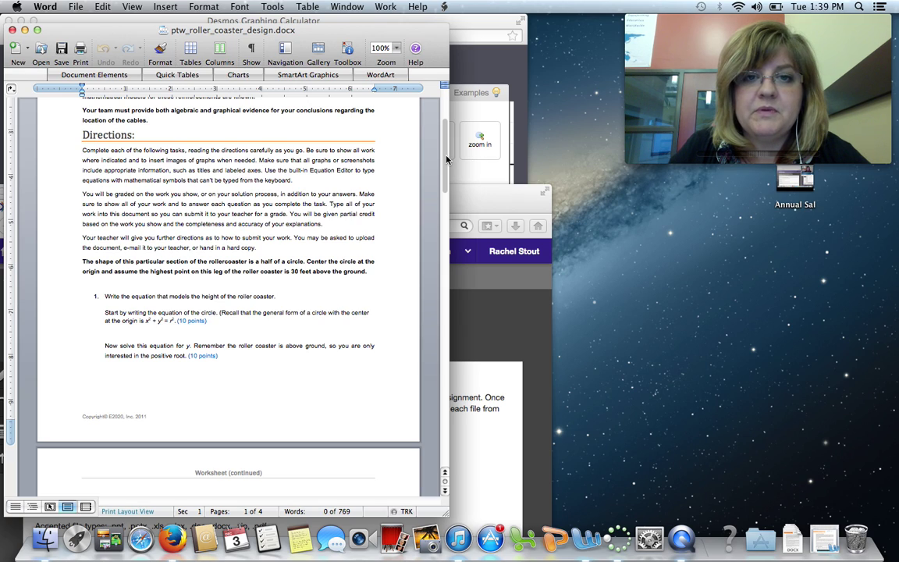
drag(446, 159, 446, 159)
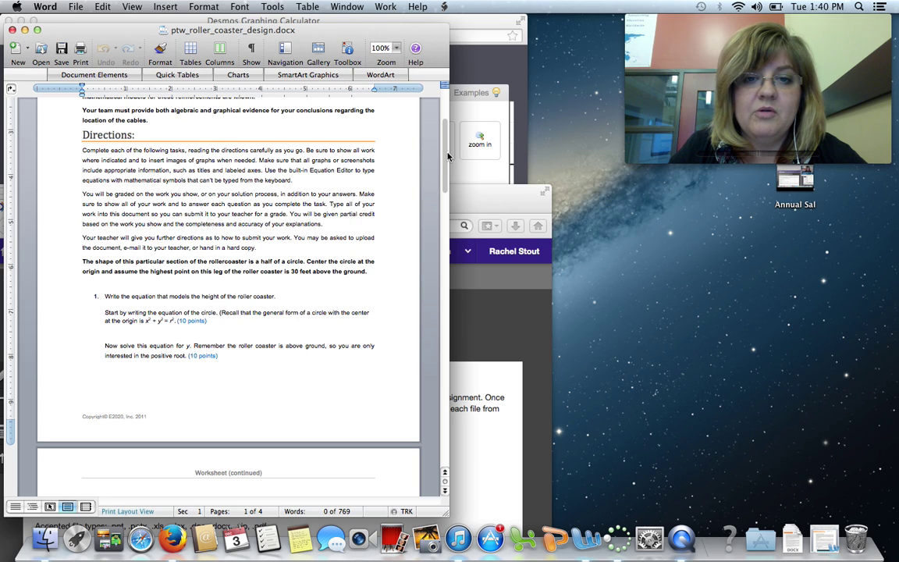
Step: Add the note "SHOW WORK" after the 10 points label of question 1's solve-for-y part
drag(445, 155, 444, 184)
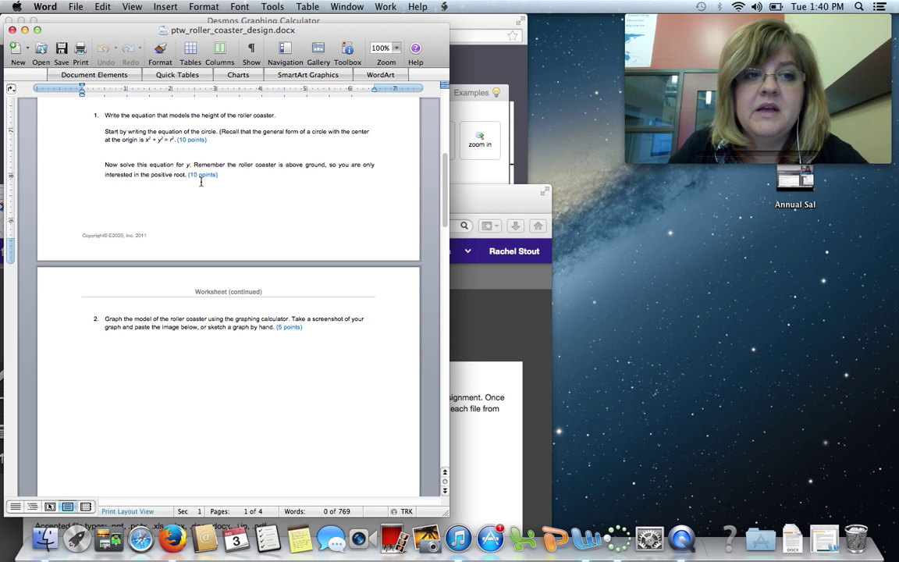
click(226, 175)
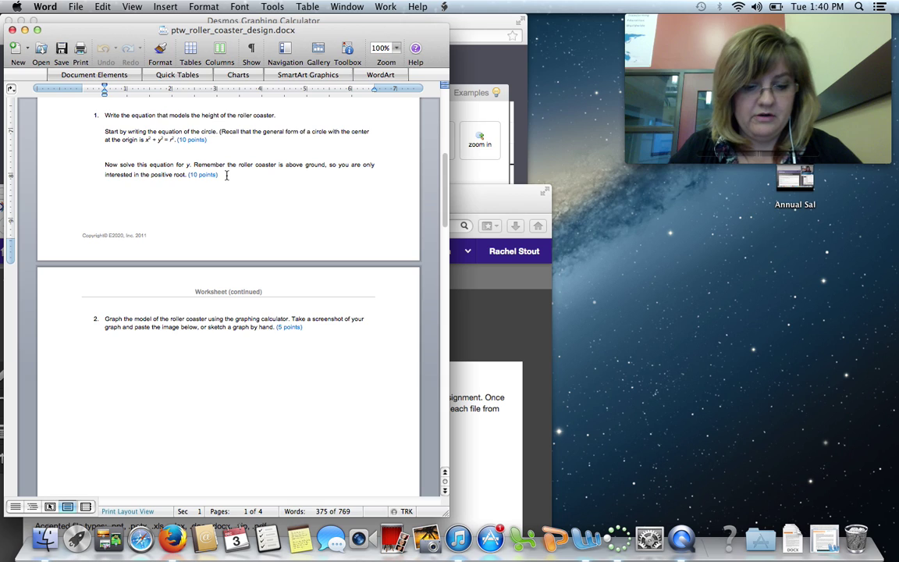
text(SHOW W)
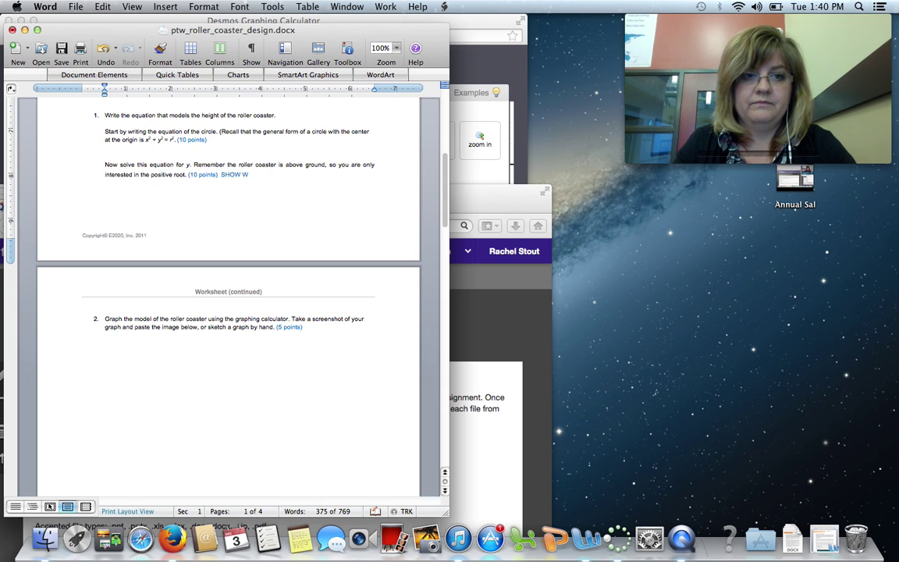
text(ORK)
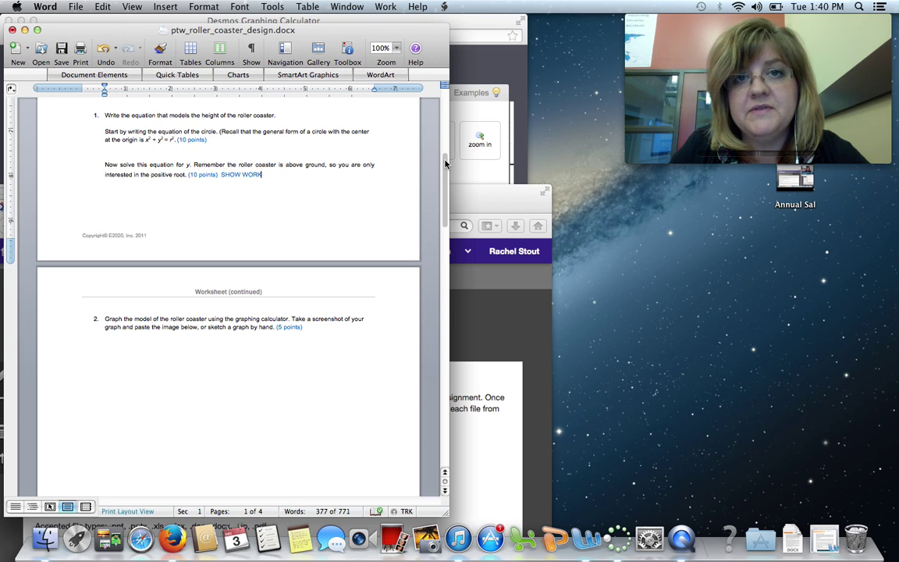
Step: Review question 2, switch to the Desmos Graphing Calculator in Firefox and hide its graph settings
drag(446, 160, 449, 190)
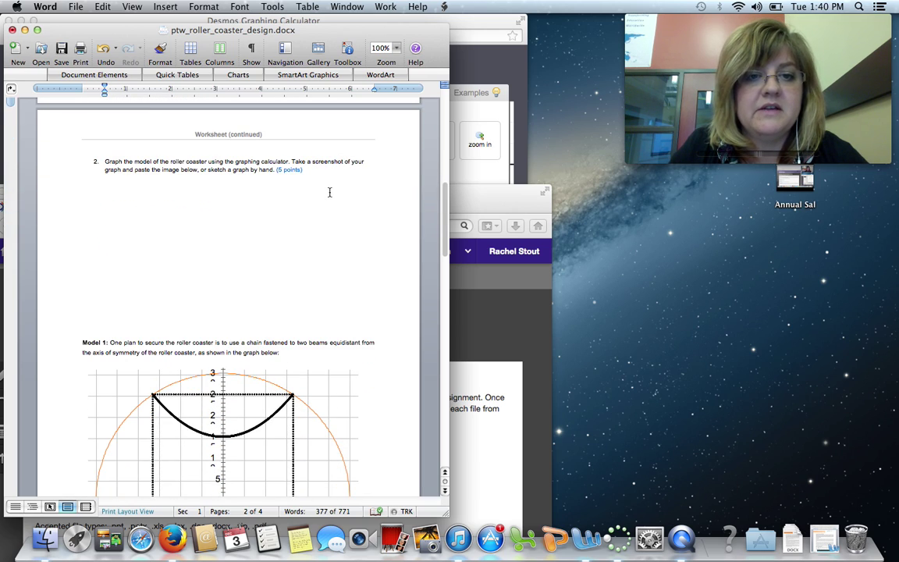
click(465, 203)
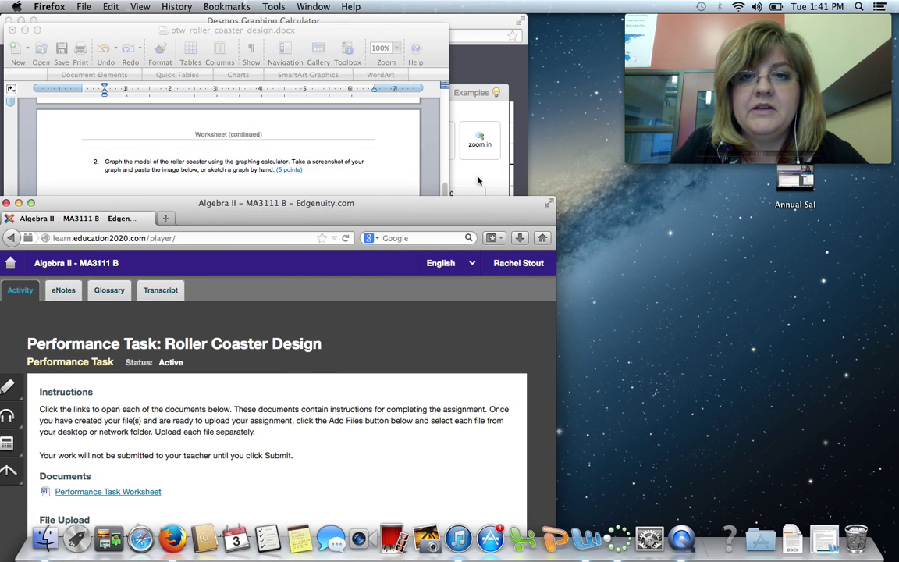
click(452, 59)
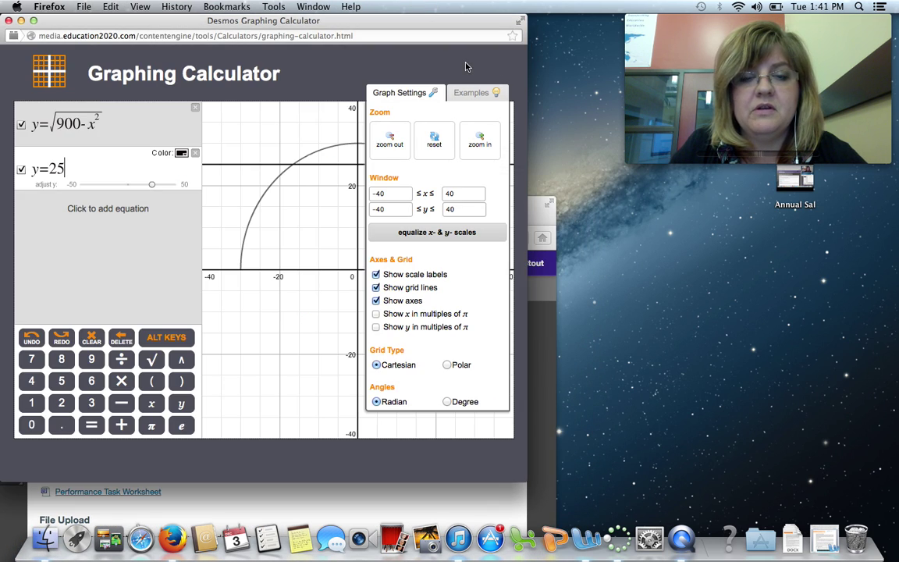
click(416, 94)
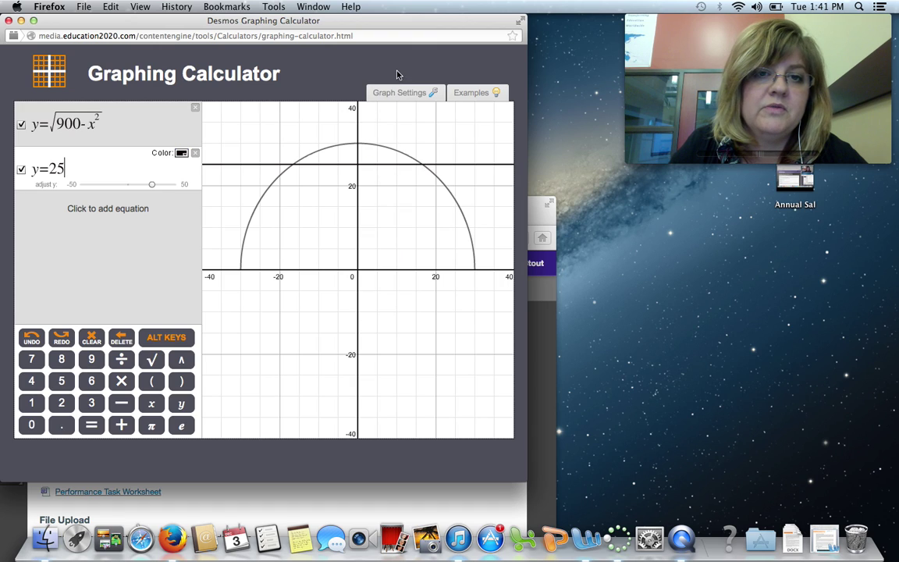
Step: Remove the y=25 equation from the calculator, keeping only the square-root equation of the roller coaster
click(61, 160)
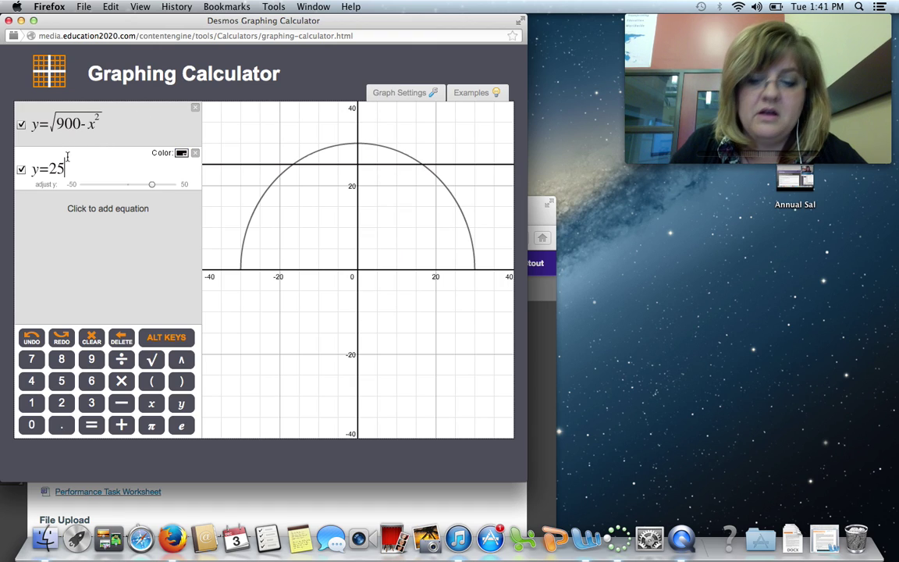
key(BackSpace)
key(BackSpace)
key(BackSpace)
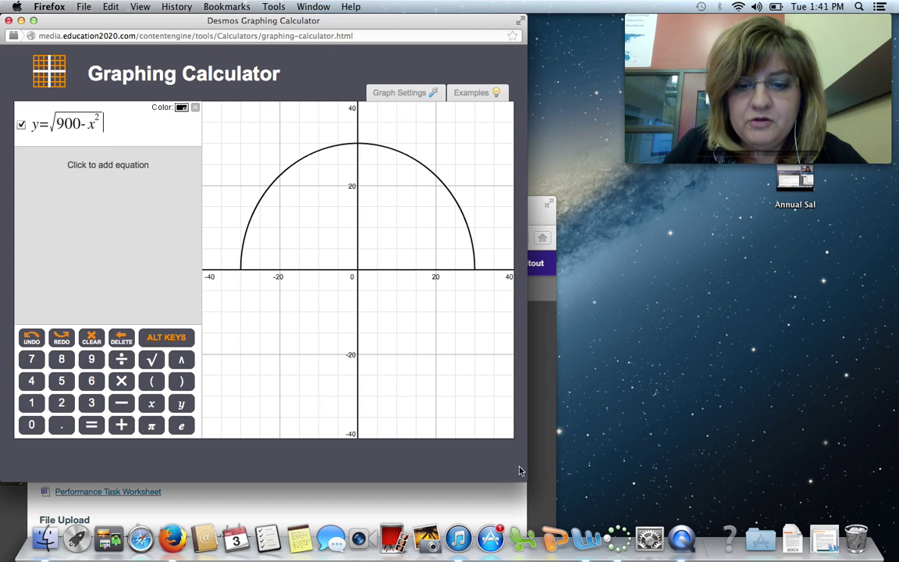
Step: Widen the calculator window slightly and capture a screenshot of the area with the equation list, keypad and graph
drag(525, 481, 887, 529)
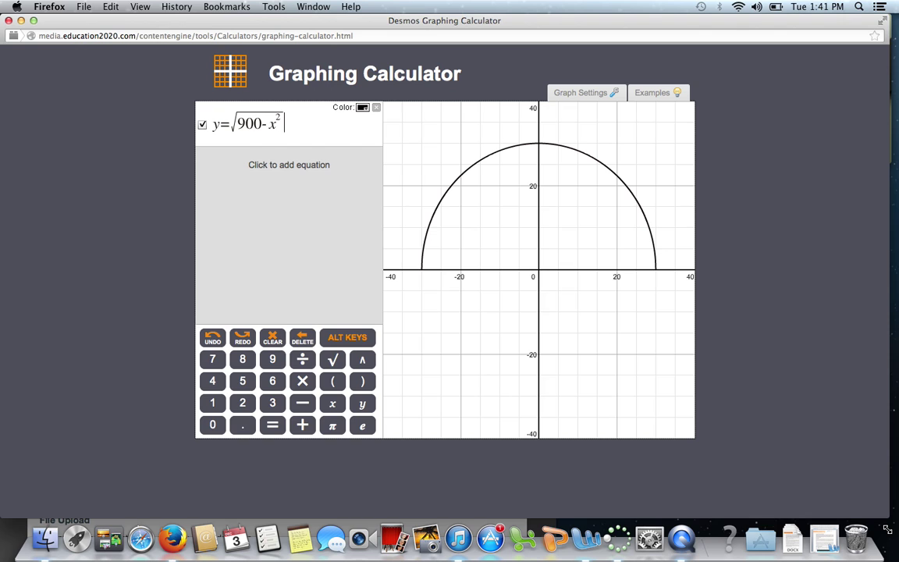
drag(887, 529, 659, 513)
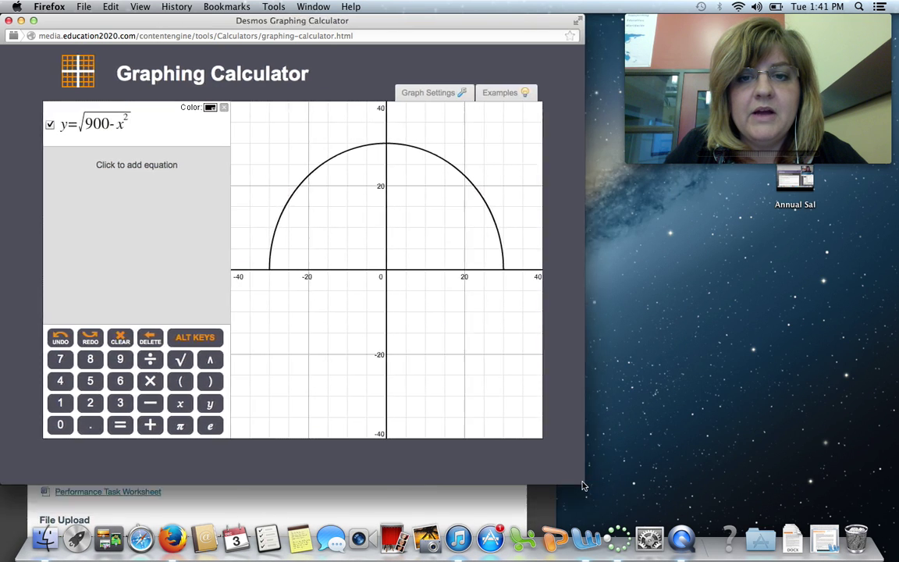
drag(582, 485, 557, 481)
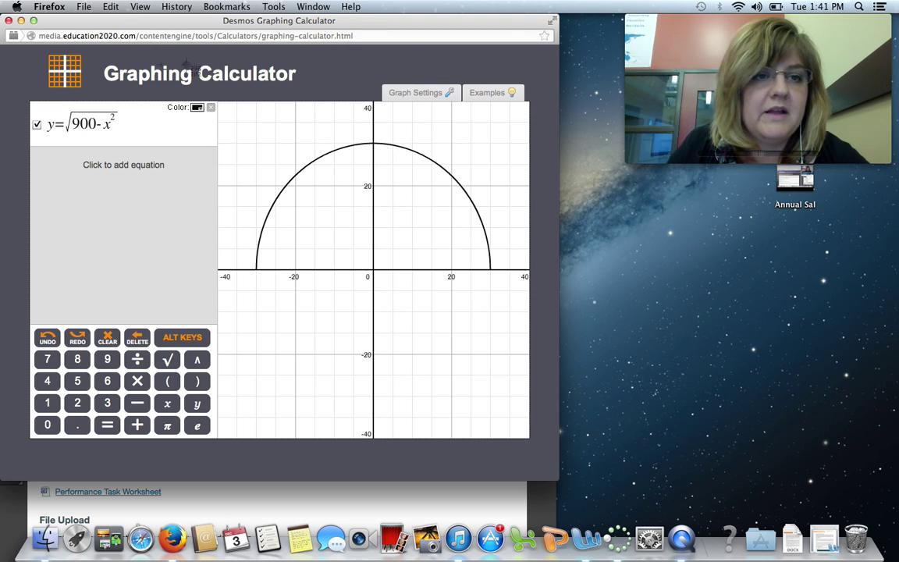
key(super+shift+4)
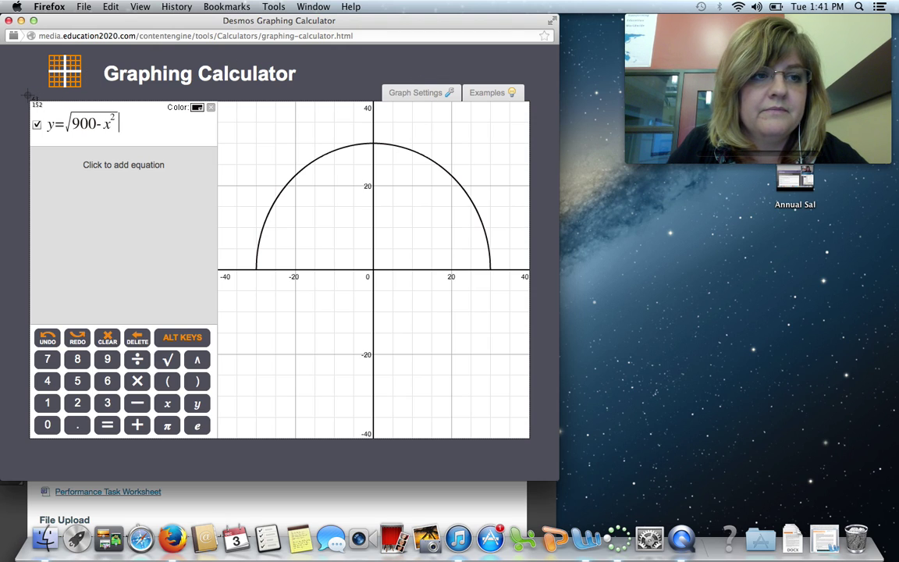
drag(29, 93, 536, 448)
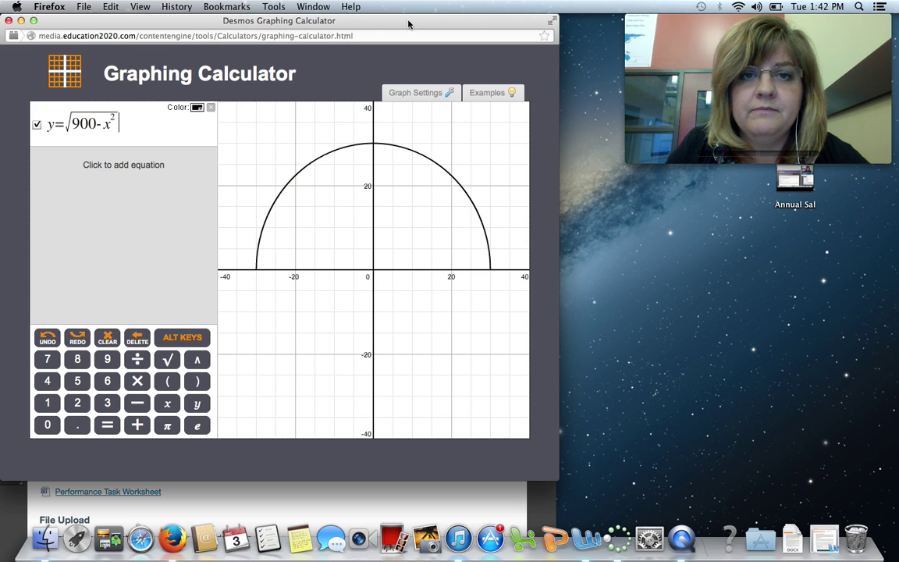
Step: Clear the windows covering the desktop screenshot file and insert that image below question 2 in the Word worksheet
drag(407, 24, 601, 491)
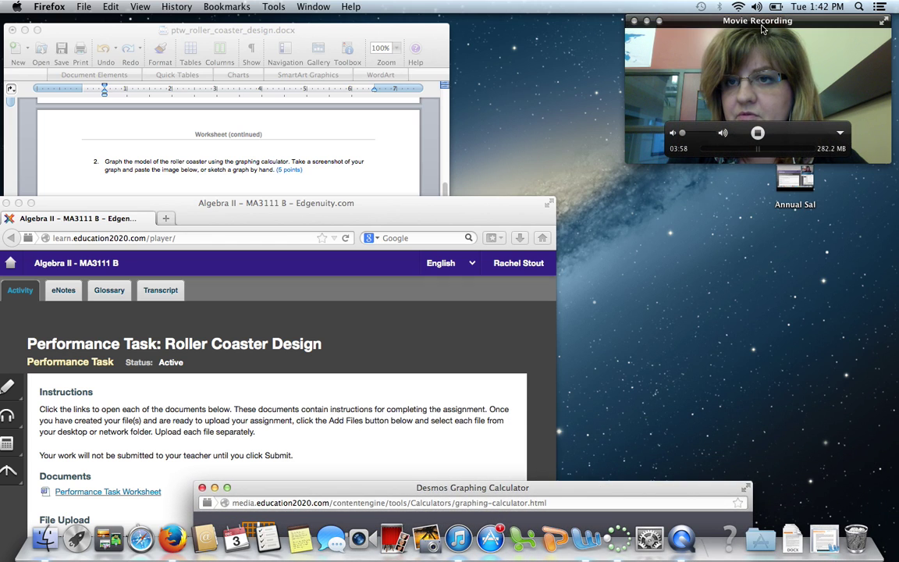
drag(763, 27, 694, 27)
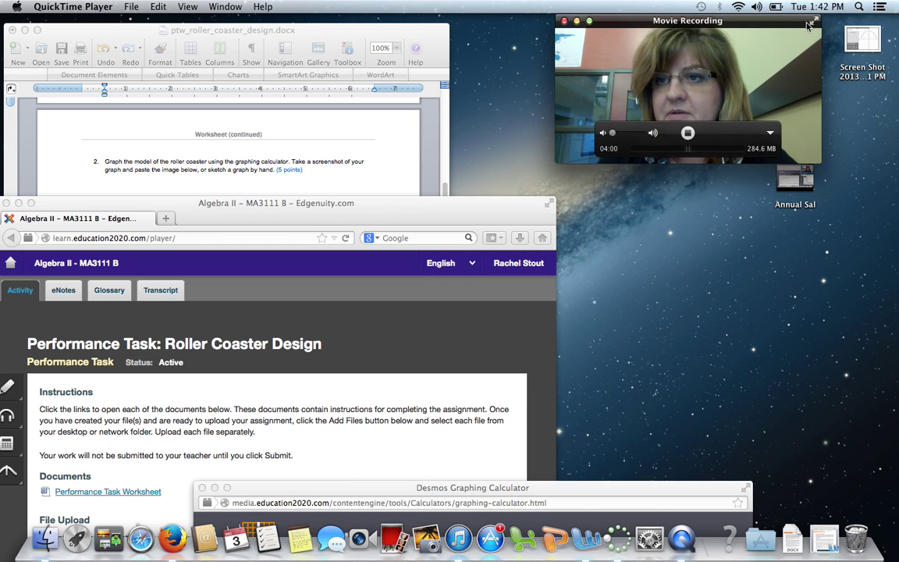
click(360, 119)
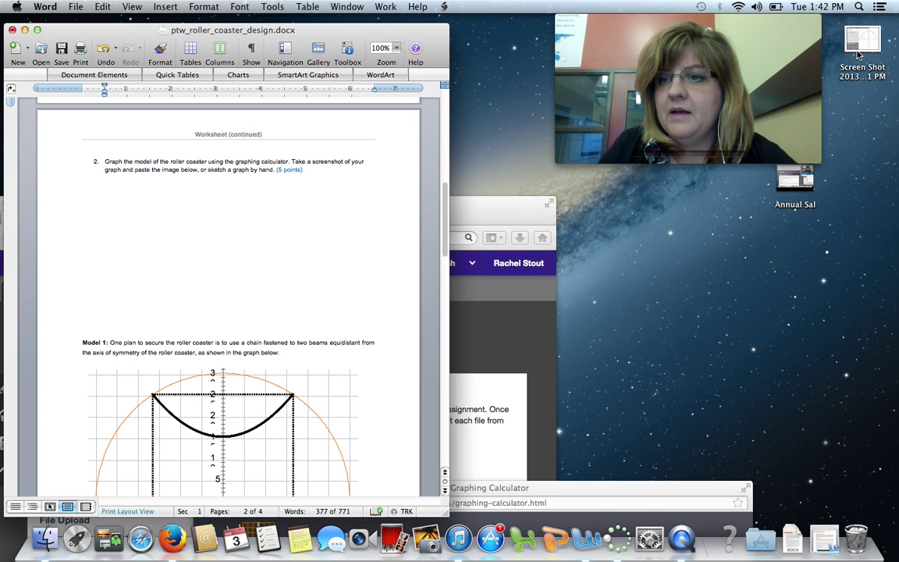
drag(869, 39, 213, 202)
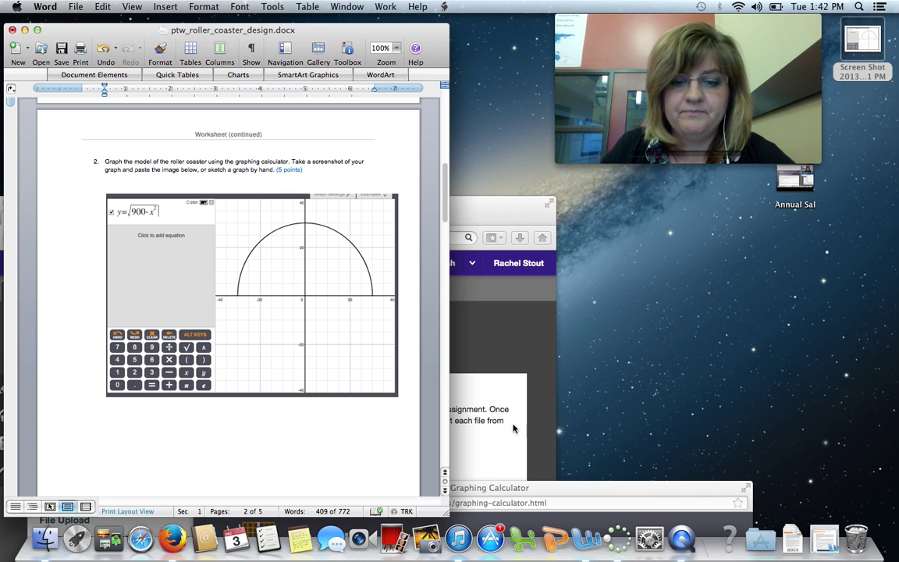
Step: Place the Desmos Graphing Calculator window beside the worksheet so it no longer covers the document
drag(535, 493, 576, 172)
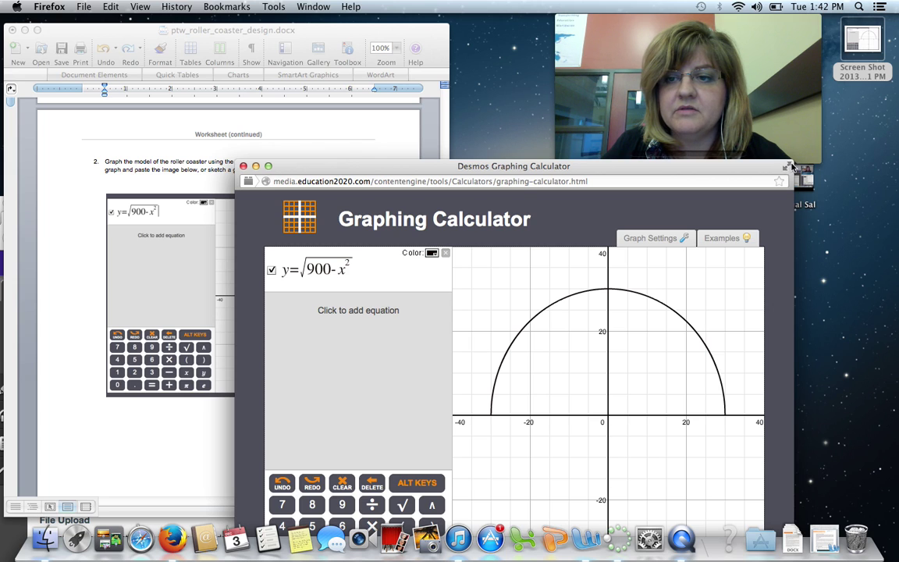
drag(792, 164, 402, 262)
drag(156, 262, 665, 201)
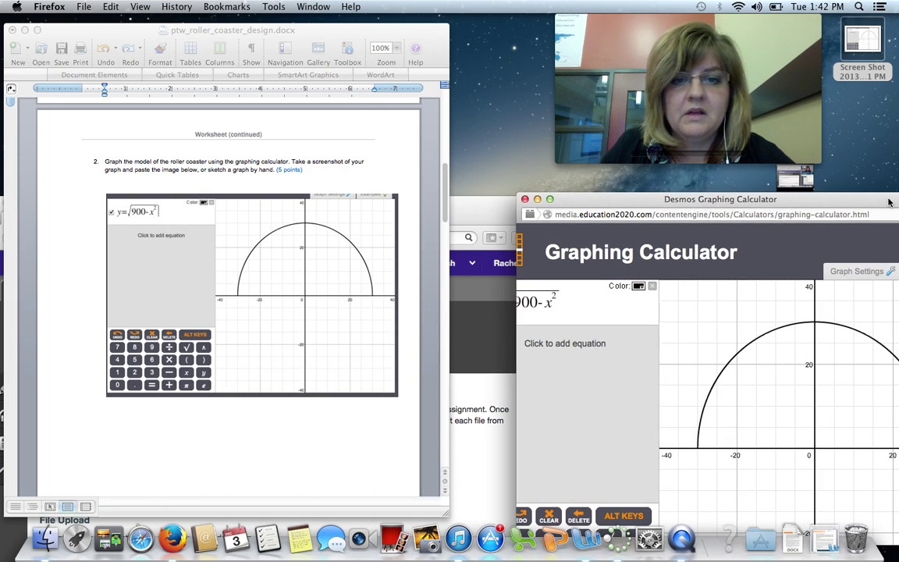
Step: Delete the blank lines above the Model 1 paragraph in the worksheet to move it up toward the pasted graph
click(446, 182)
drag(447, 182, 447, 232)
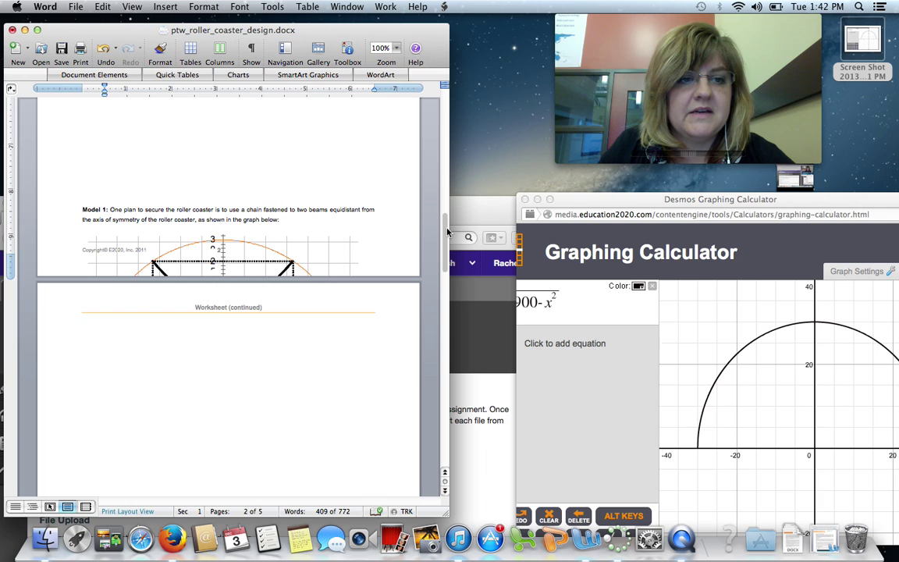
click(80, 216)
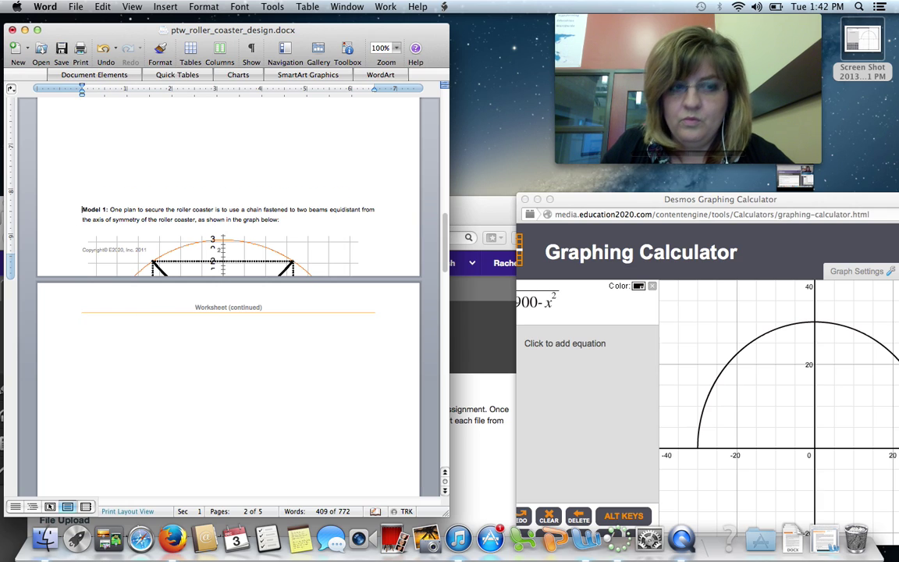
key(Tab)
key(BackSpace)
key(BackSpace)
key(BackSpace)
key(BackSpace)
key(BackSpace)
key(BackSpace)
key(BackSpace)
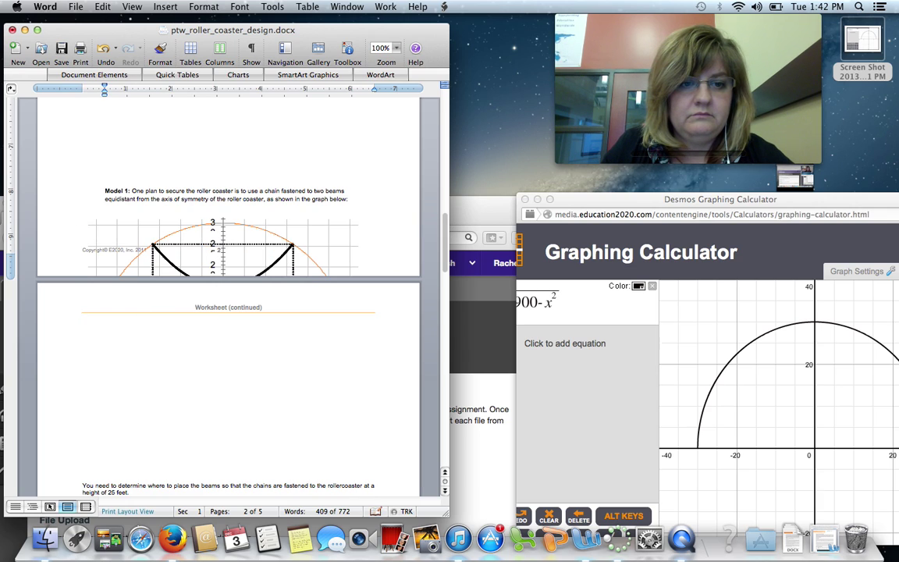
key(BackSpace)
key(BackSpace)
key(BackSpace)
key(BackSpace)
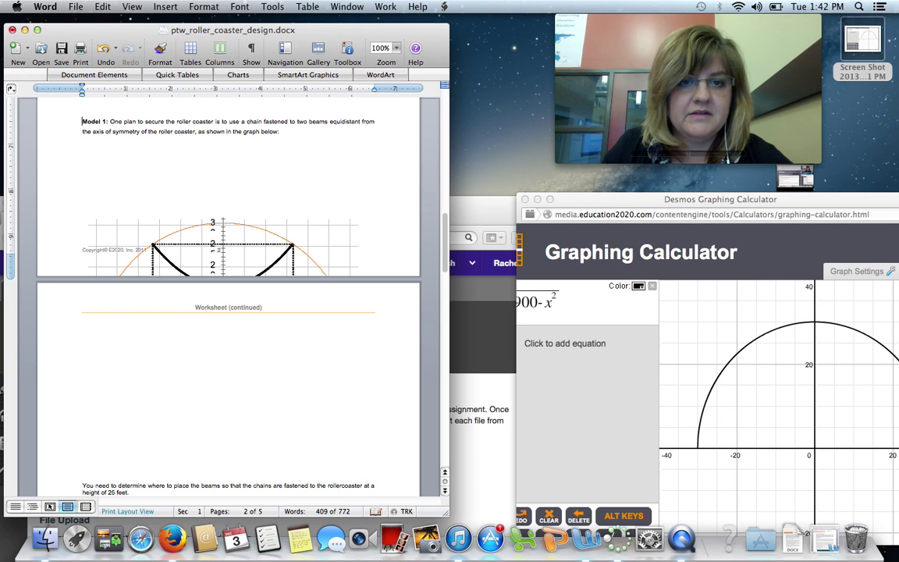
drag(441, 270, 442, 244)
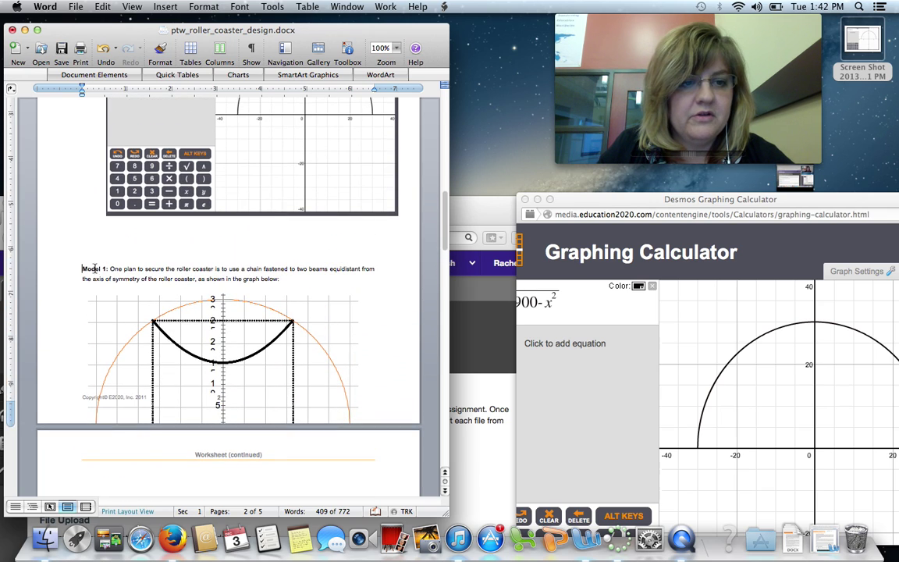
Step: Remove two more blank lines above the Model 1 paragraph so its graph moves further up the page
key(BackSpace)
key(BackSpace)
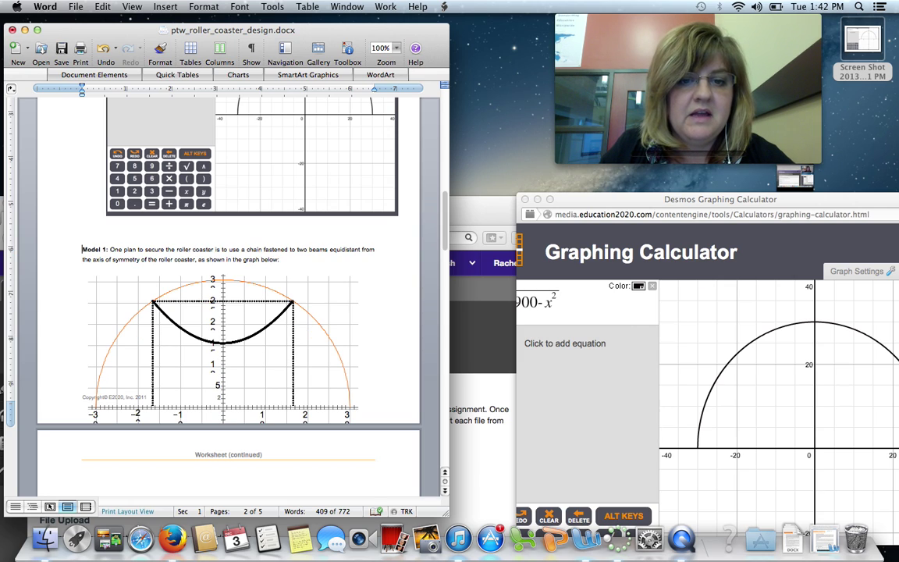
click(259, 291)
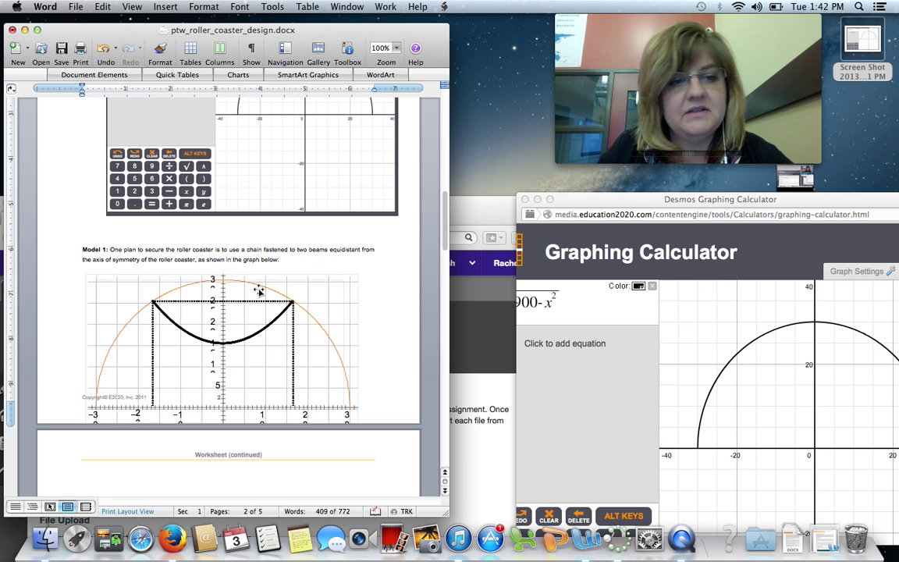
click(223, 281)
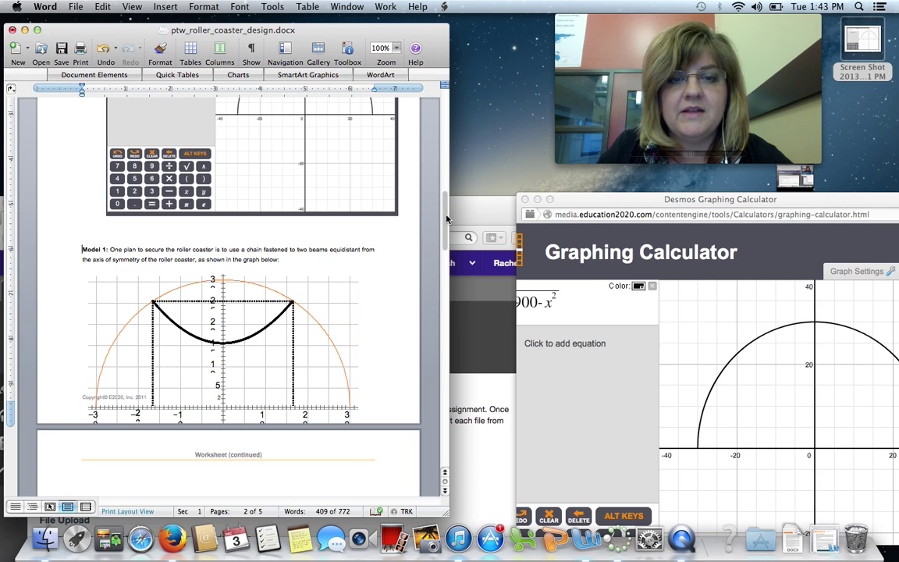
Step: Move the Graphing Calculator window next to the Model 1 graph, add an empty second equation row, and enlarge the window
drag(446, 220, 448, 272)
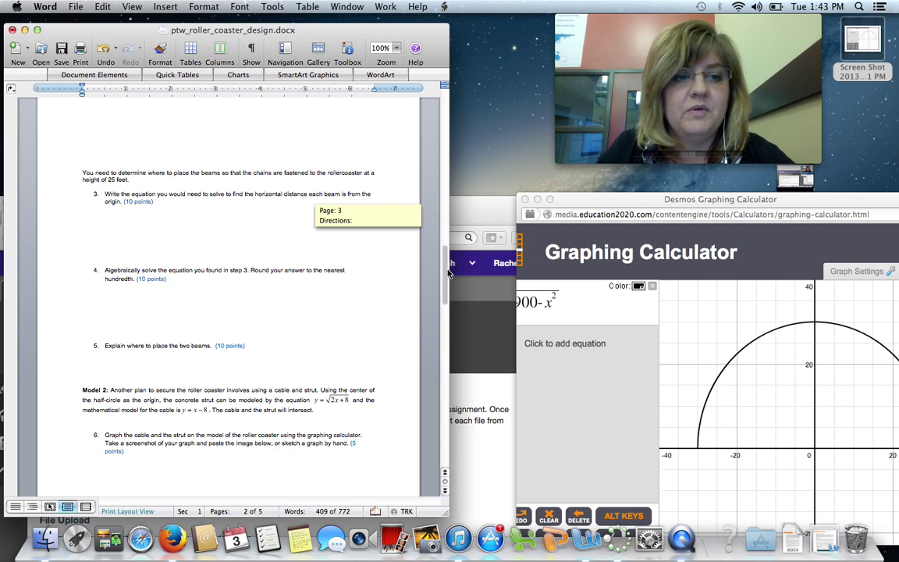
drag(449, 272, 449, 240)
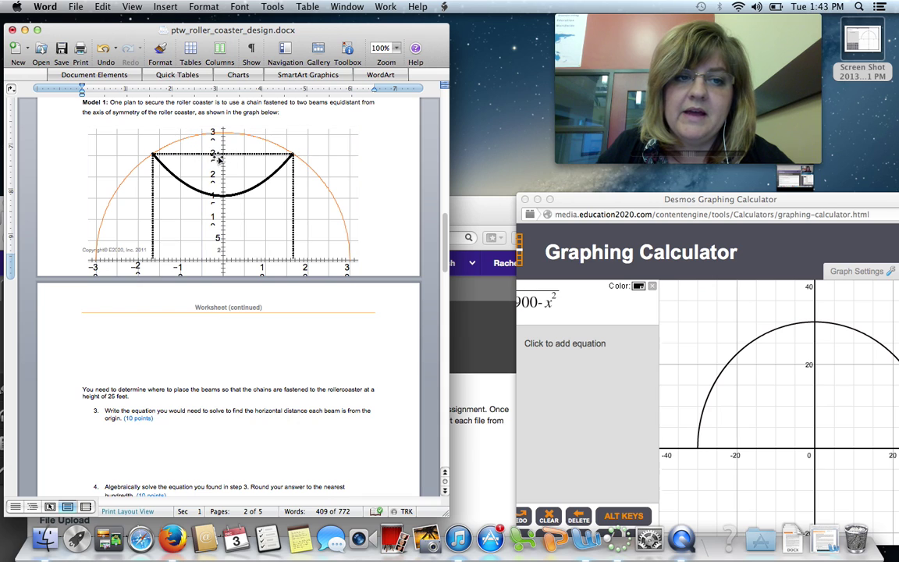
drag(574, 204, 291, 62)
click(262, 209)
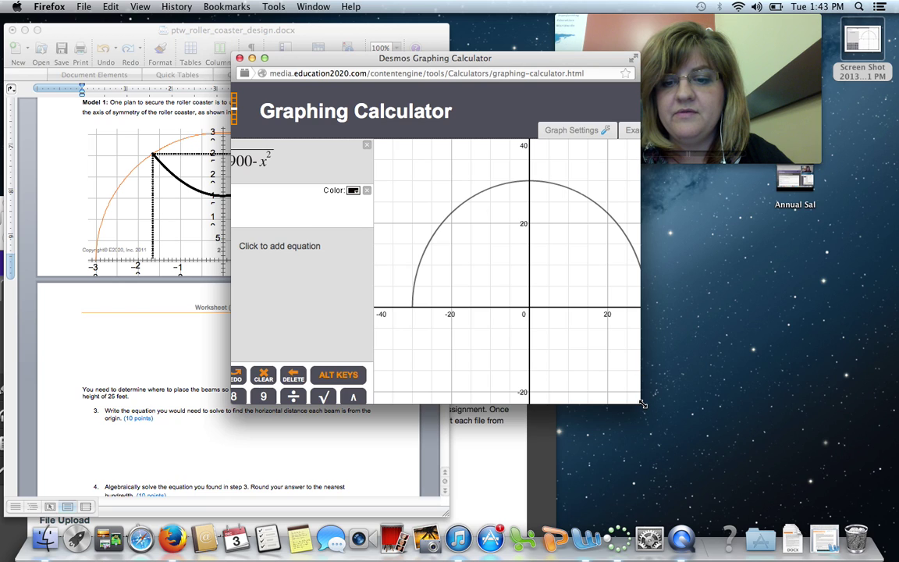
drag(641, 403, 799, 461)
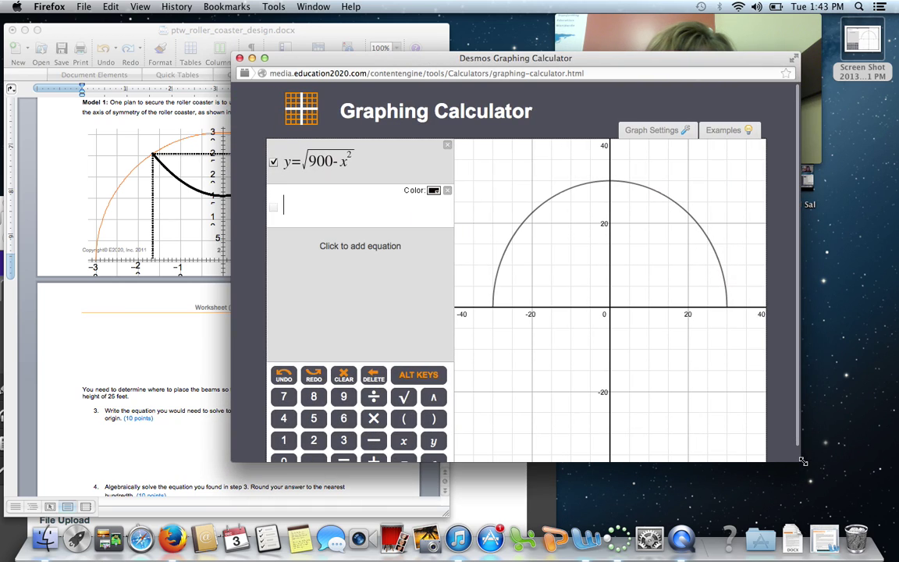
Step: Graph y=25 as the second equation and inspect both points where it crosses the half-circle
click(431, 442)
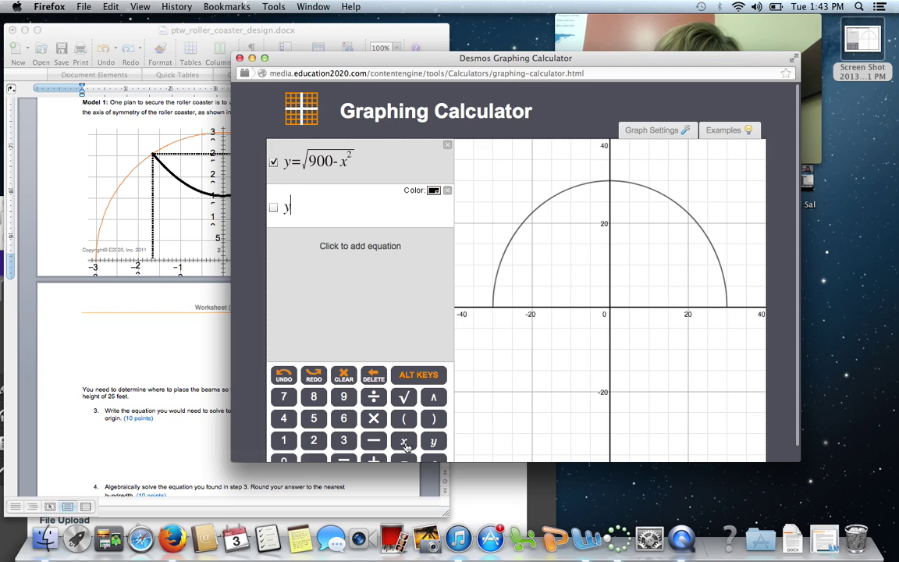
click(344, 461)
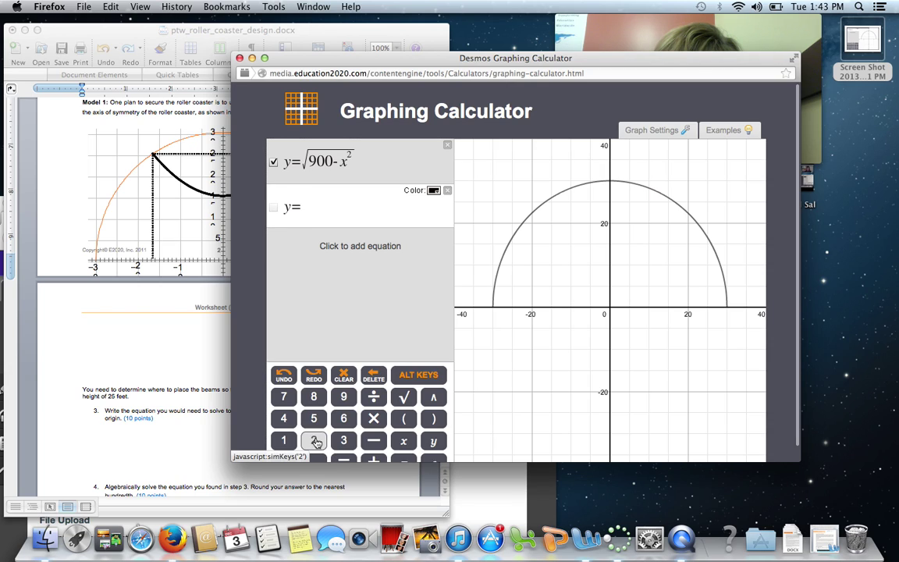
click(314, 440)
click(314, 420)
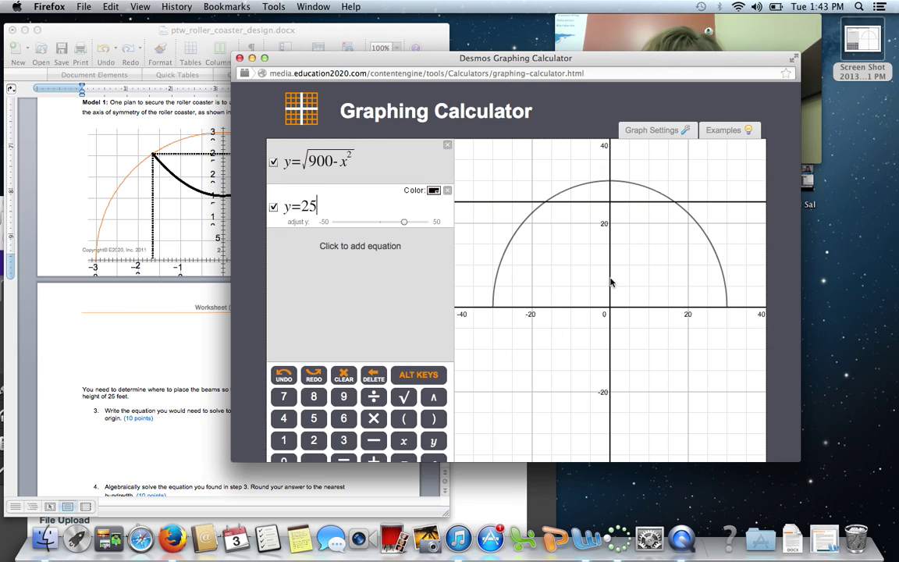
mouse_move(538, 209)
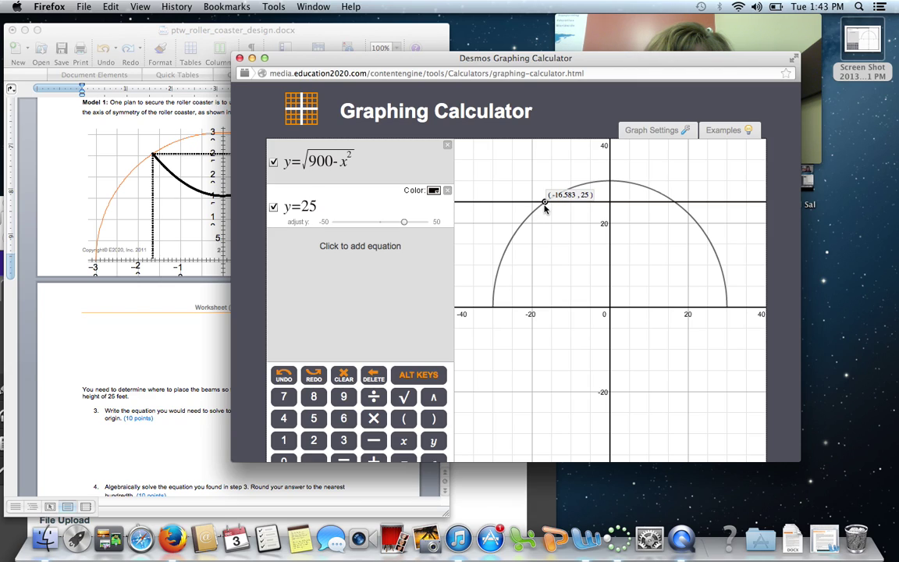
mouse_move(675, 204)
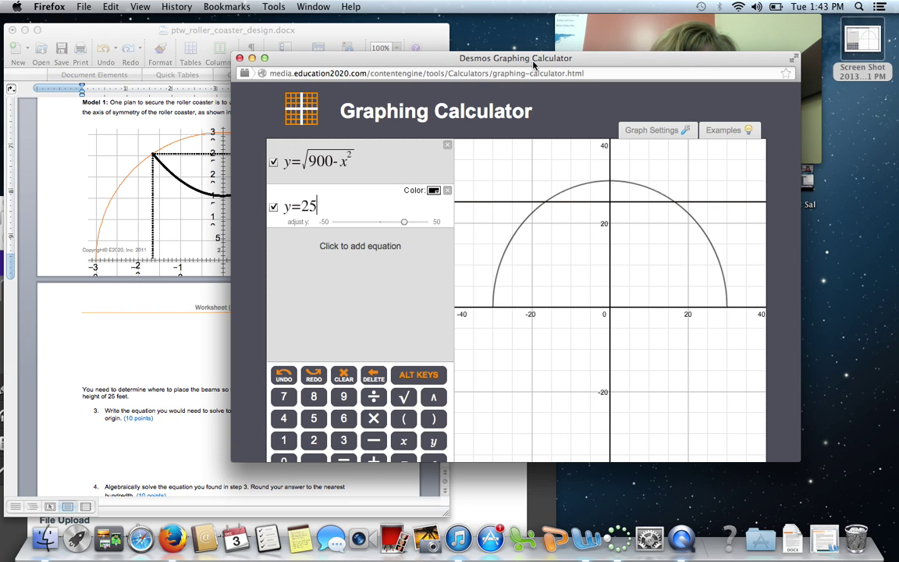
Step: Move the calculator off the worksheet and start two answer lines reading "Y =" below question 3
drag(534, 65, 776, 322)
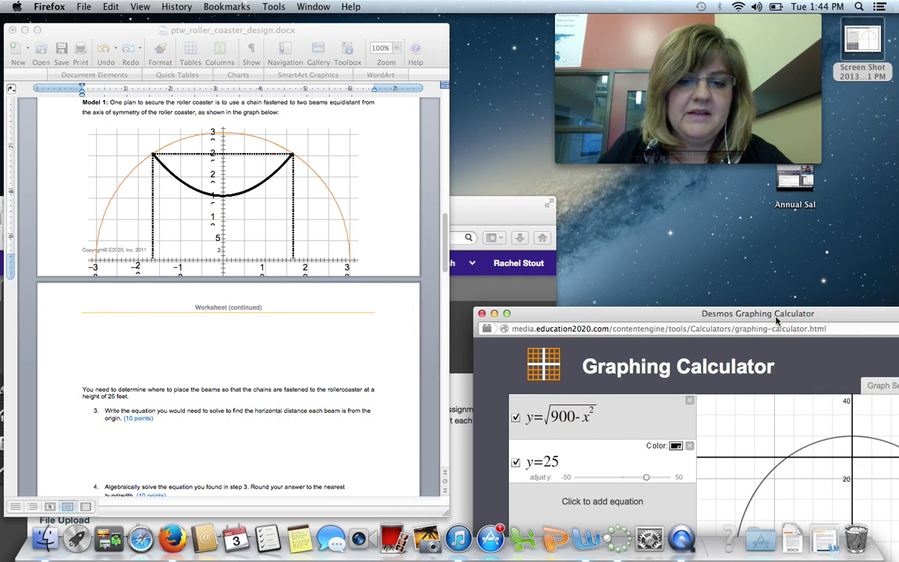
click(447, 223)
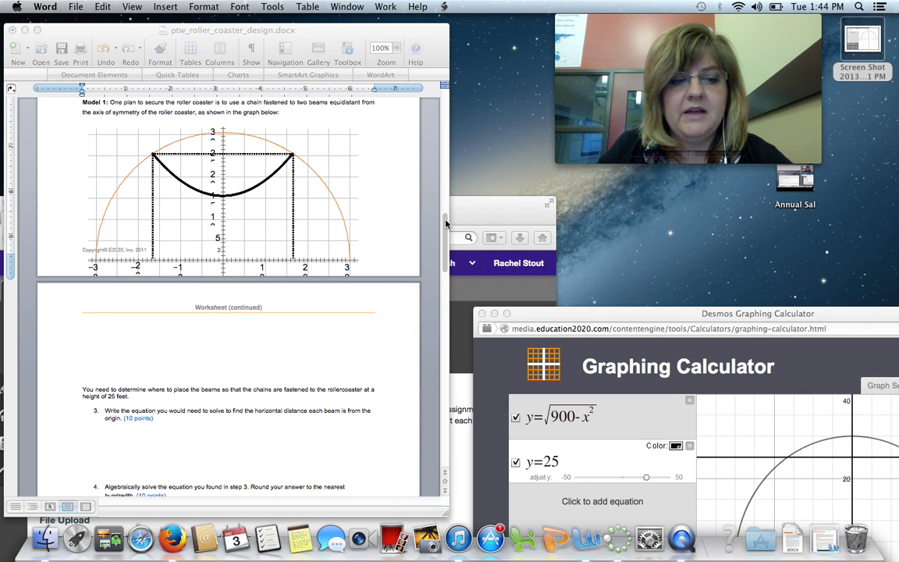
drag(446, 250, 447, 291)
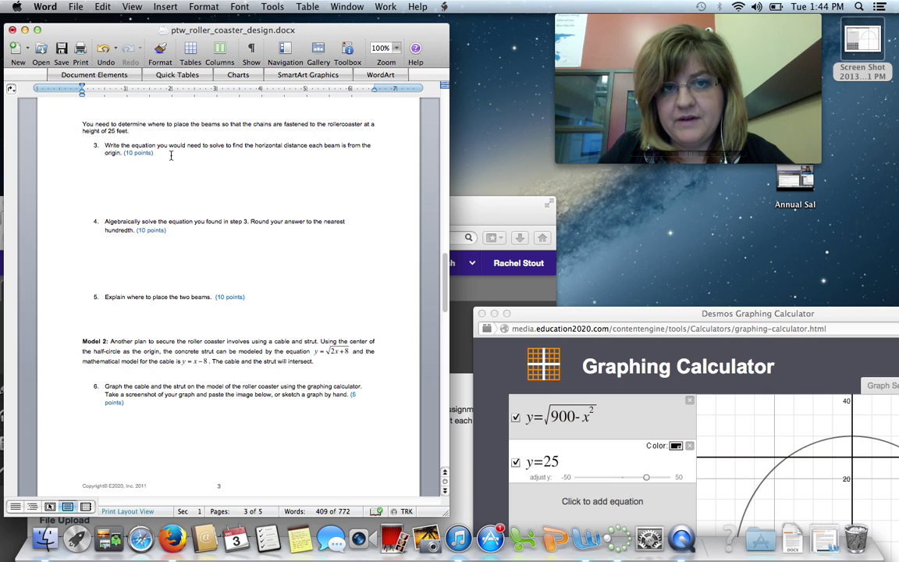
click(146, 169)
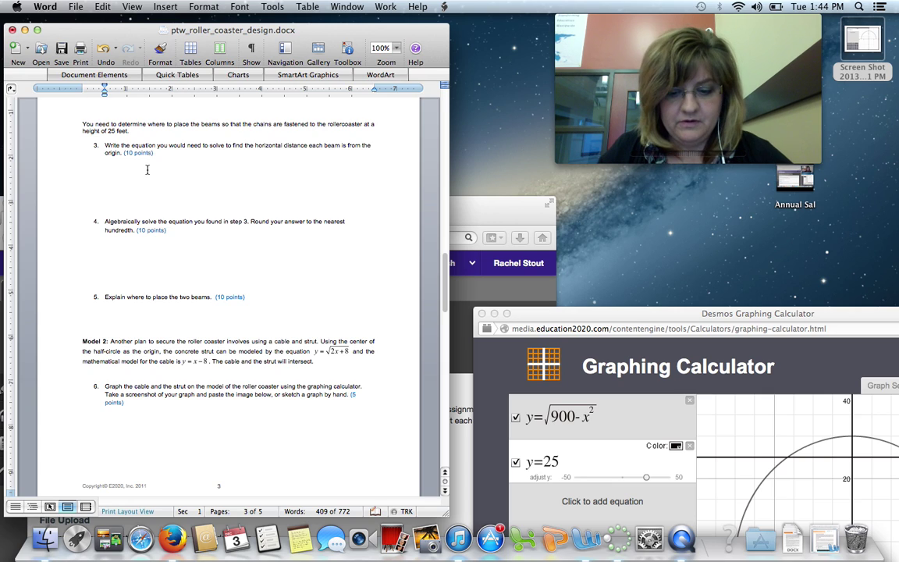
text(y)
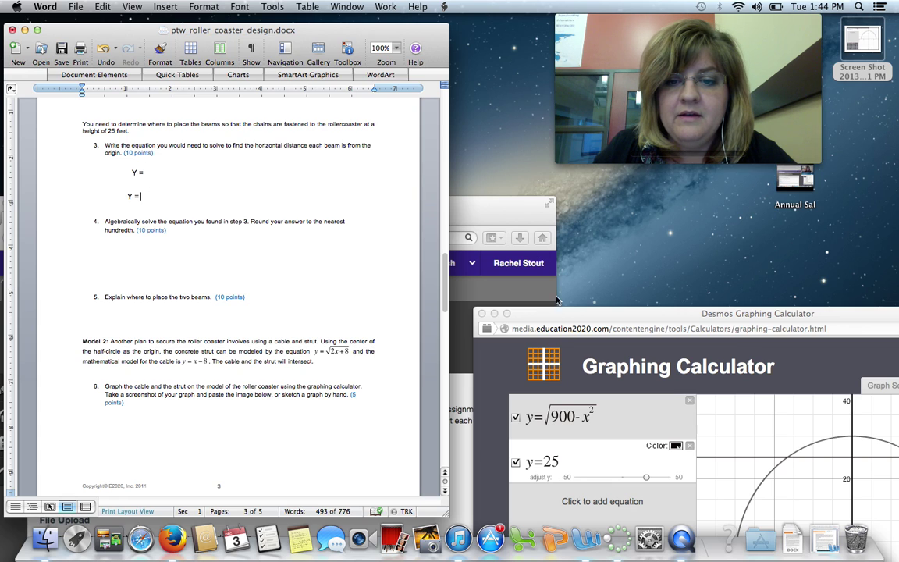
Step: Complete the question 3 answers as "Y = squrt (900 – x^2)" and "Y = 25", and start the question 4 answer with "X="
drag(557, 312, 518, 77)
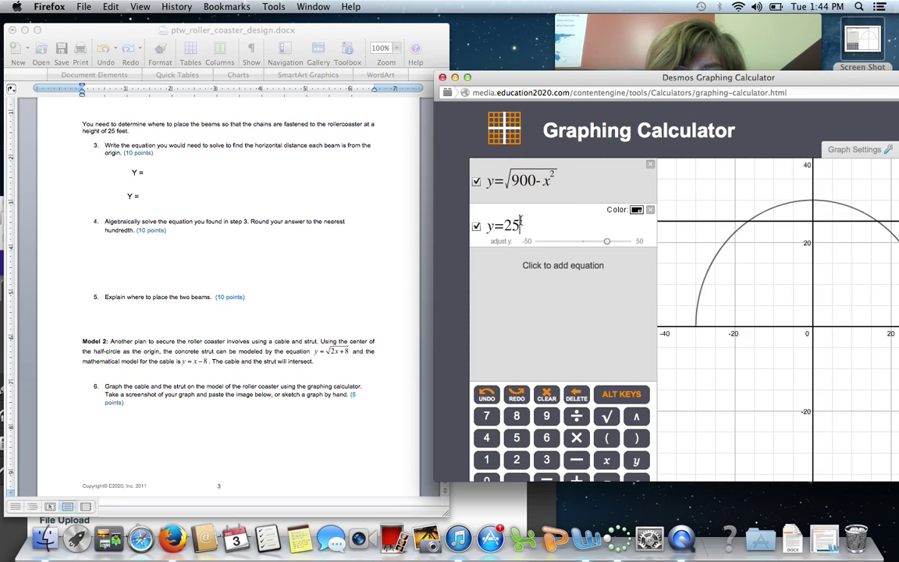
click(179, 170)
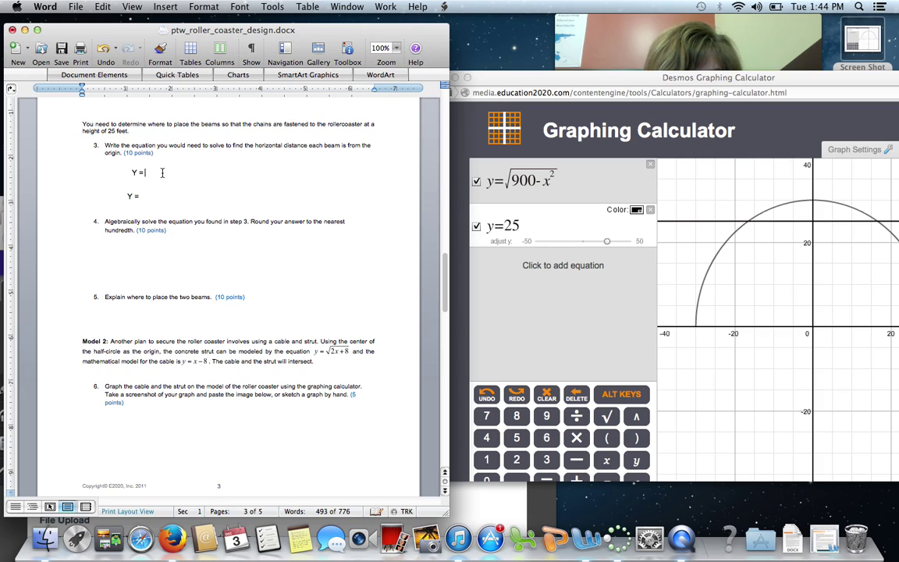
text(squr)
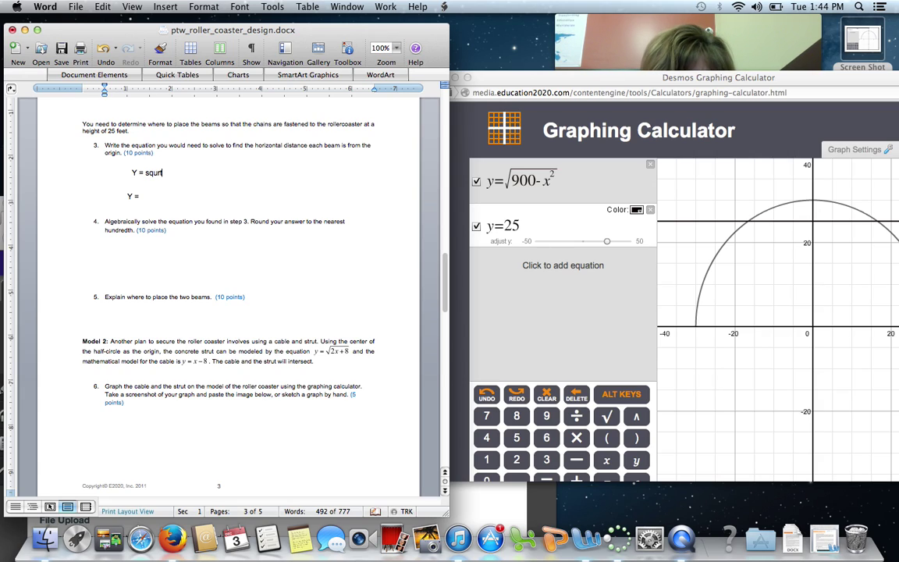
text(t (900)
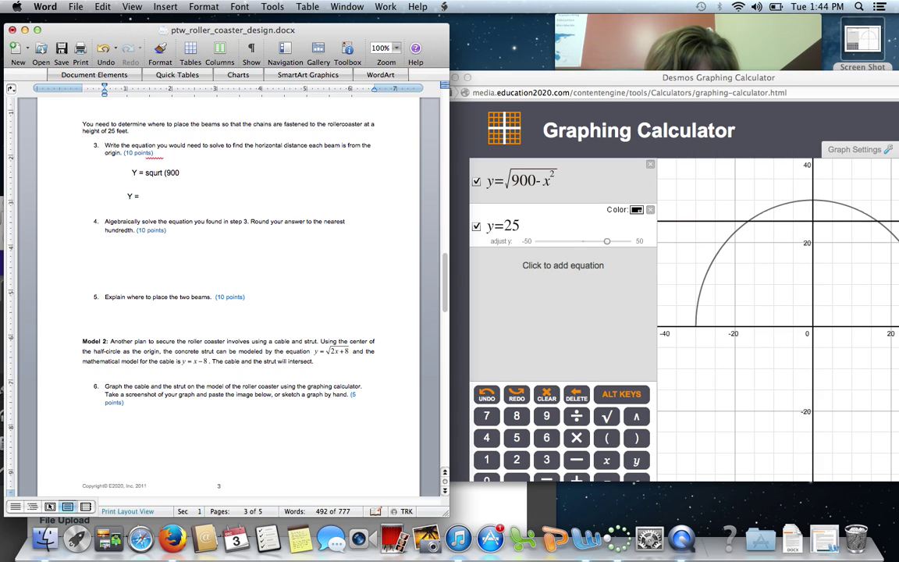
text( -)
text( x^2)
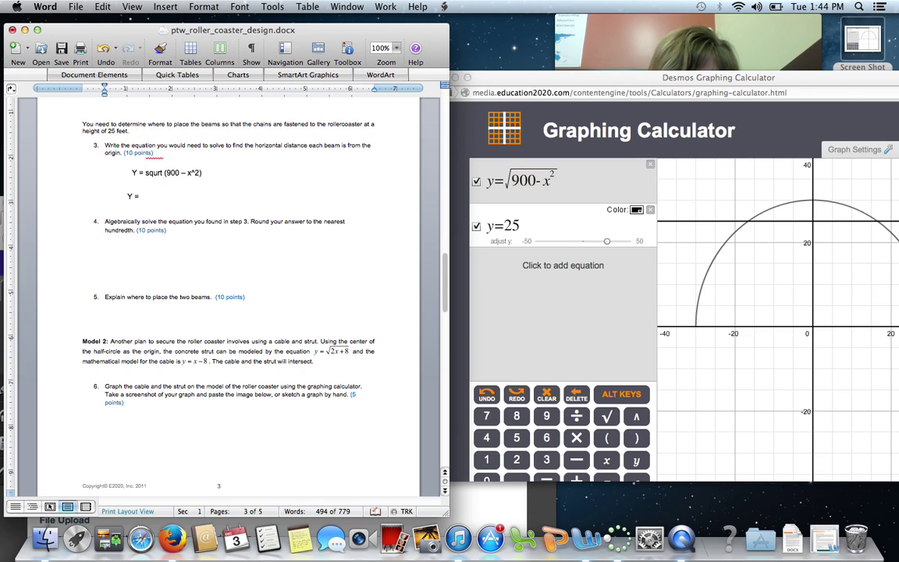
text(2)
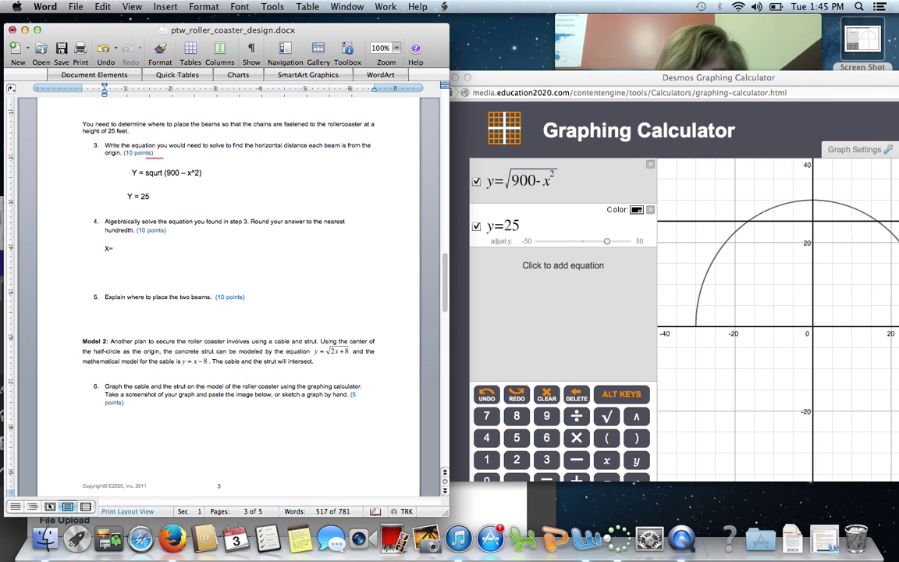
Step: Bring the whole graph into view and examine the coordinates where y=25 intersects the half-circle on both sides
click(612, 81)
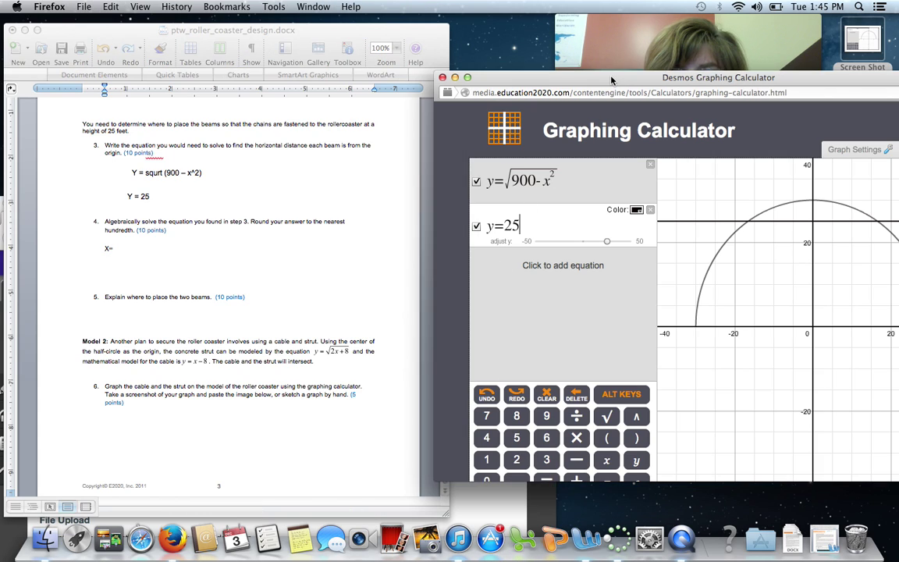
drag(611, 79, 389, 74)
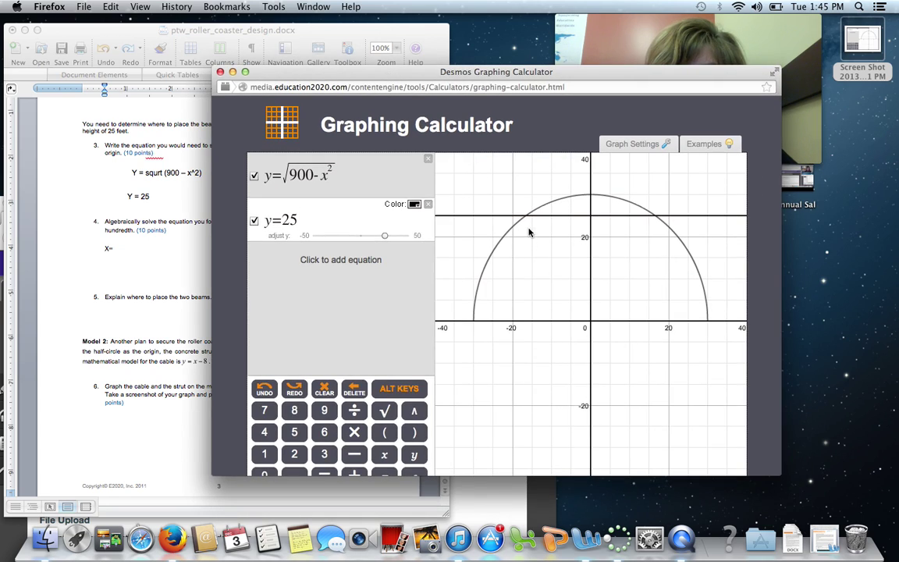
mouse_move(525, 219)
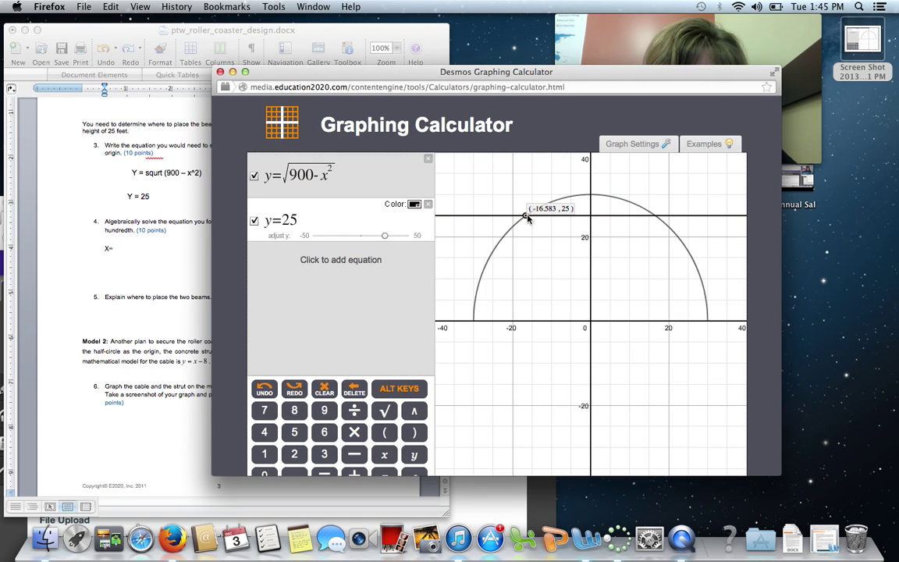
mouse_move(654, 216)
drag(654, 217, 527, 220)
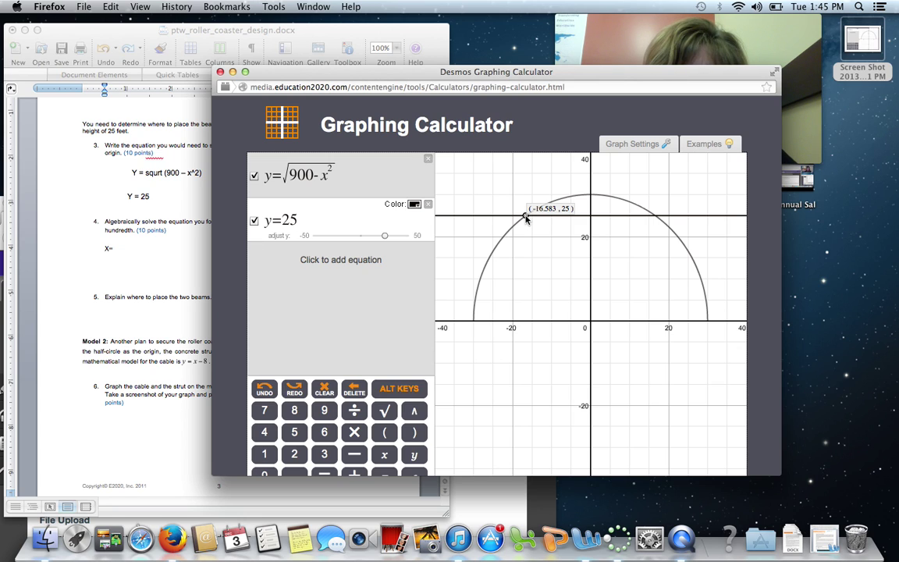
Step: Show Model 2 and question 6 in the worksheet and place the calculator window beside it with its keypad accessible
drag(567, 74, 826, 169)
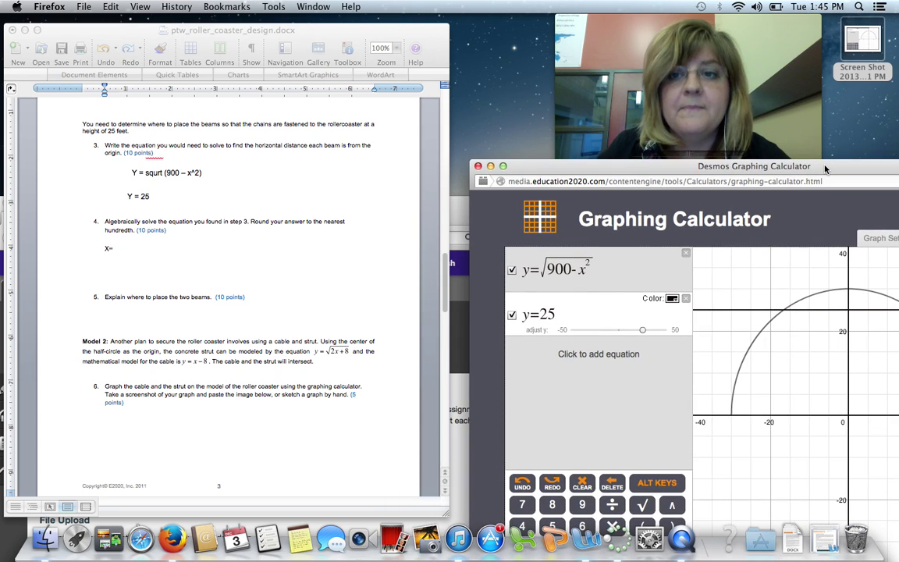
click(443, 263)
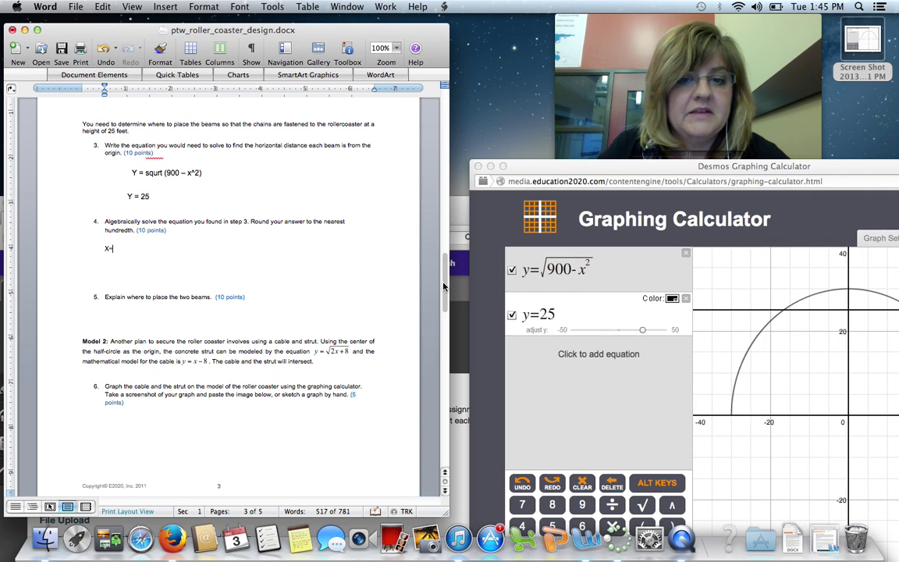
drag(444, 262, 446, 313)
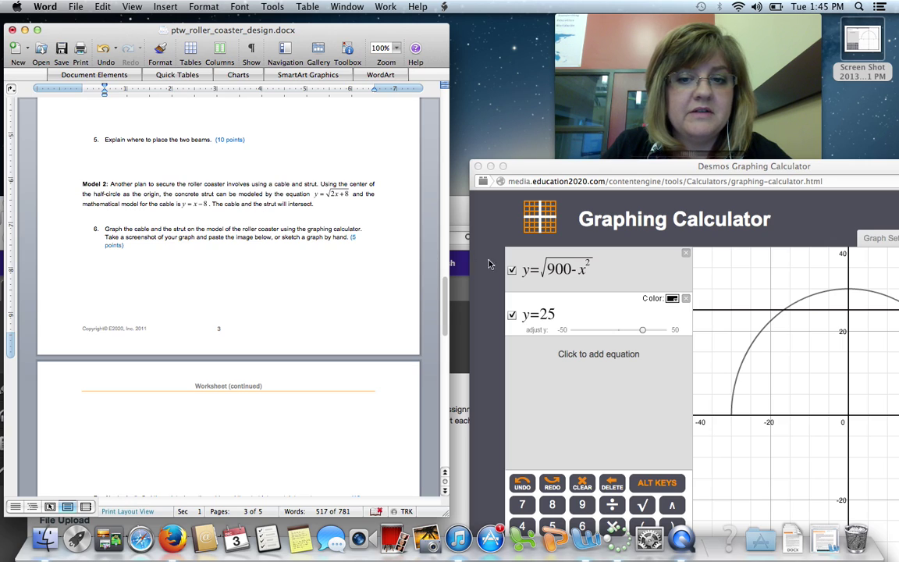
drag(551, 171, 530, 89)
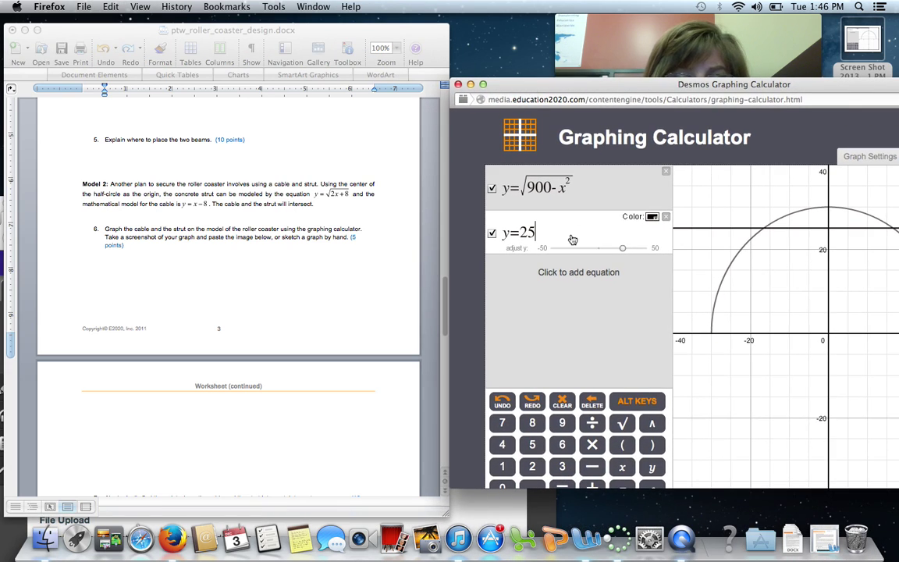
Step: Replace the second equation, y=25, with the strut equation y=√(2x+8)
key(BackSpace)
key(BackSpace)
key(BackSpace)
key(BackSpace)
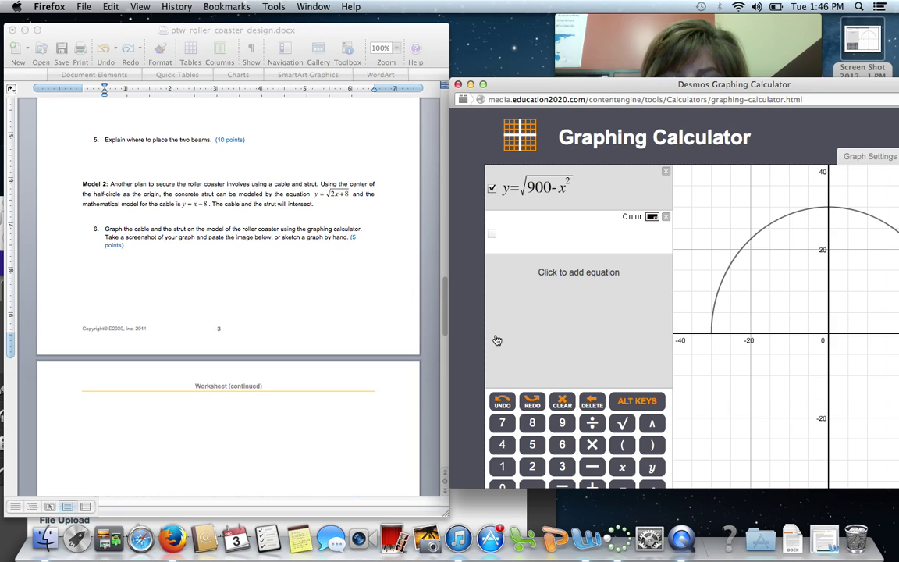
click(650, 468)
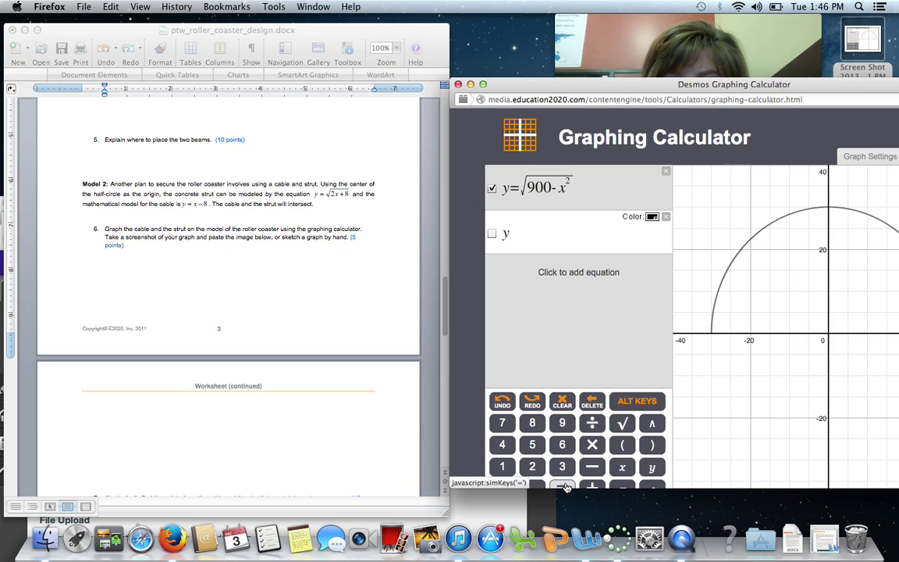
click(562, 485)
click(532, 468)
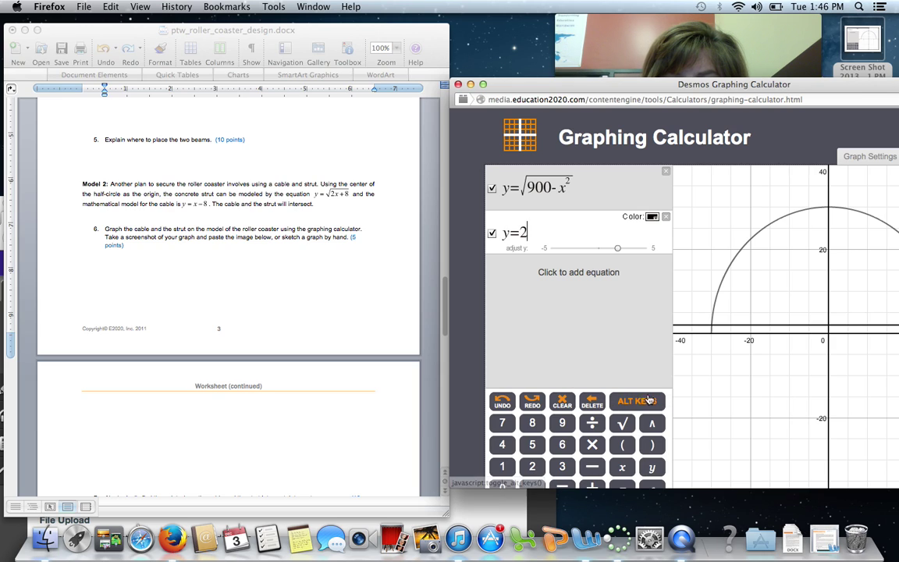
key(BackSpace)
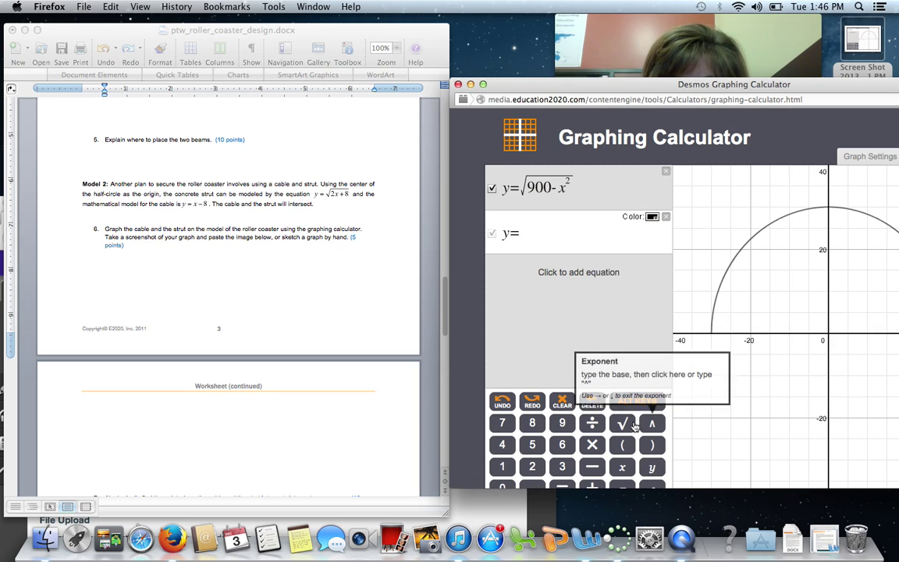
click(622, 422)
click(532, 467)
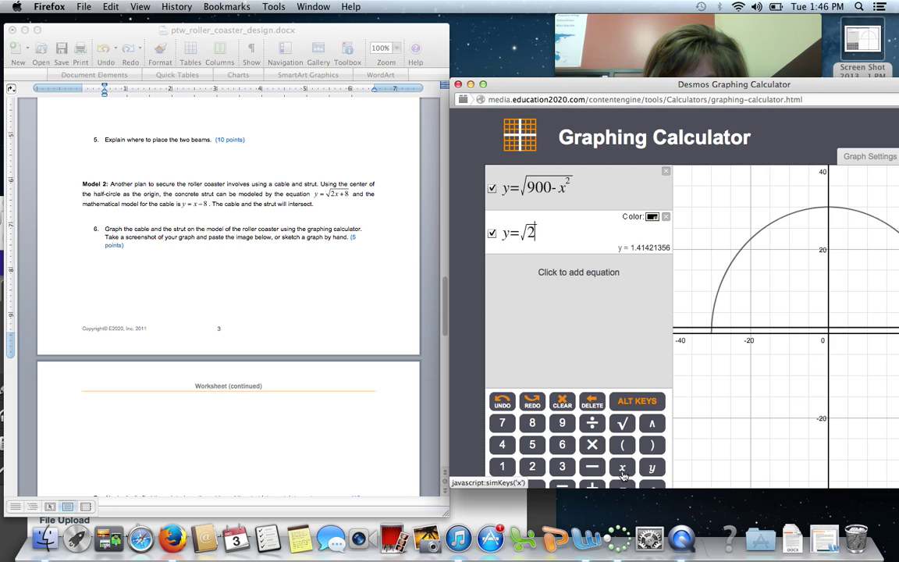
text(x)
click(593, 485)
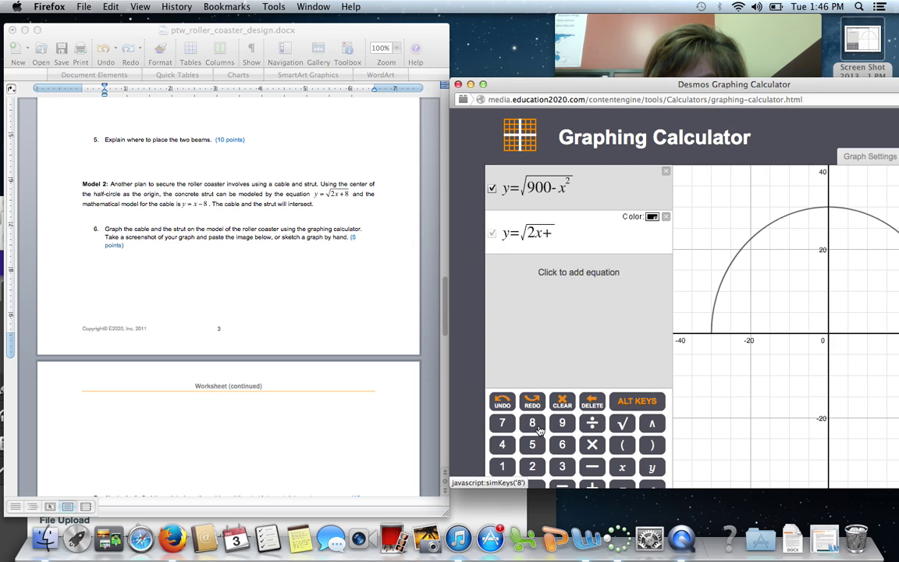
text(8)
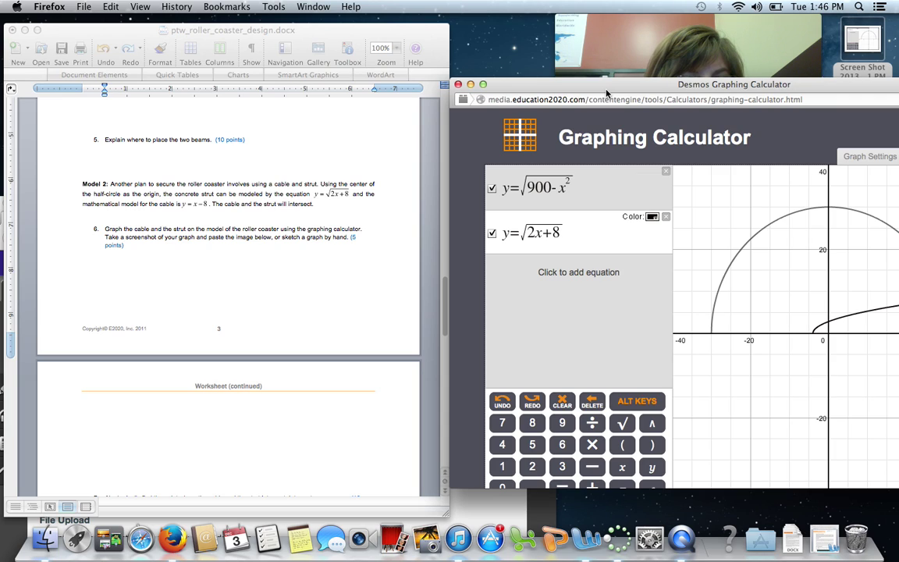
Step: Add the cable equation y=x-8 as the third equation in the calculator
click(580, 274)
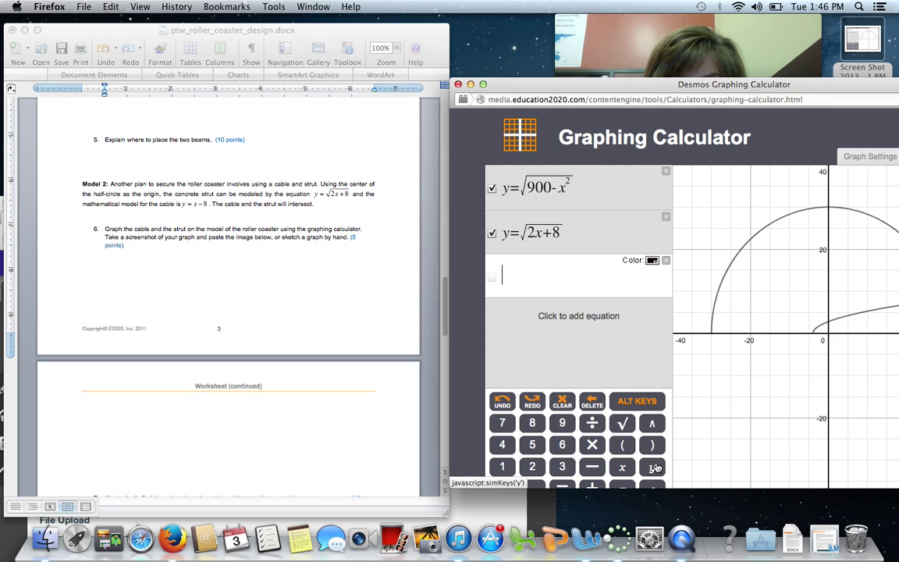
text(y)
click(565, 487)
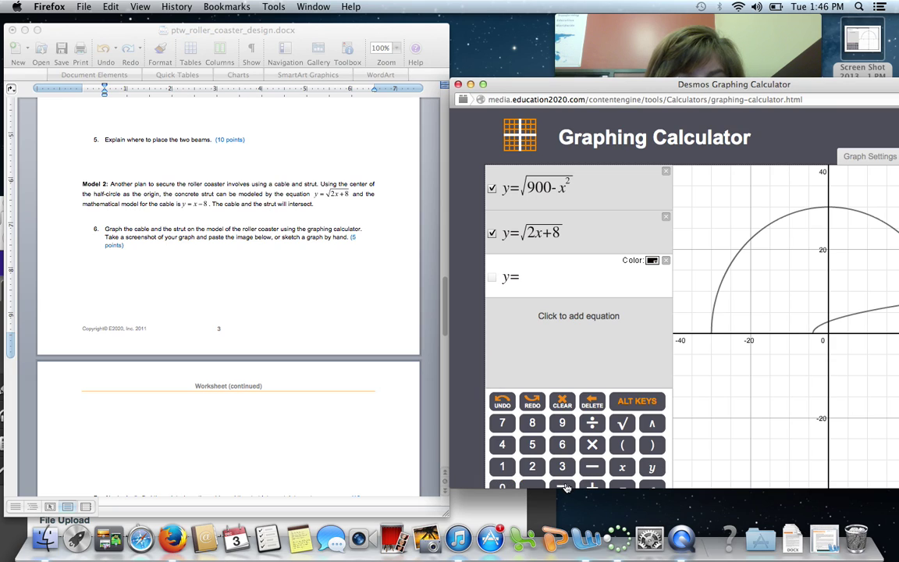
click(622, 467)
click(592, 466)
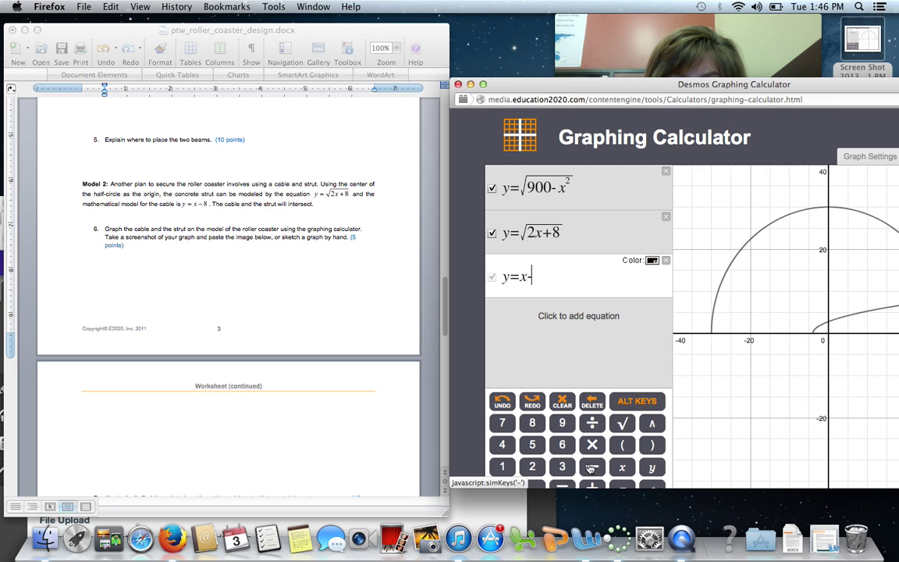
click(532, 423)
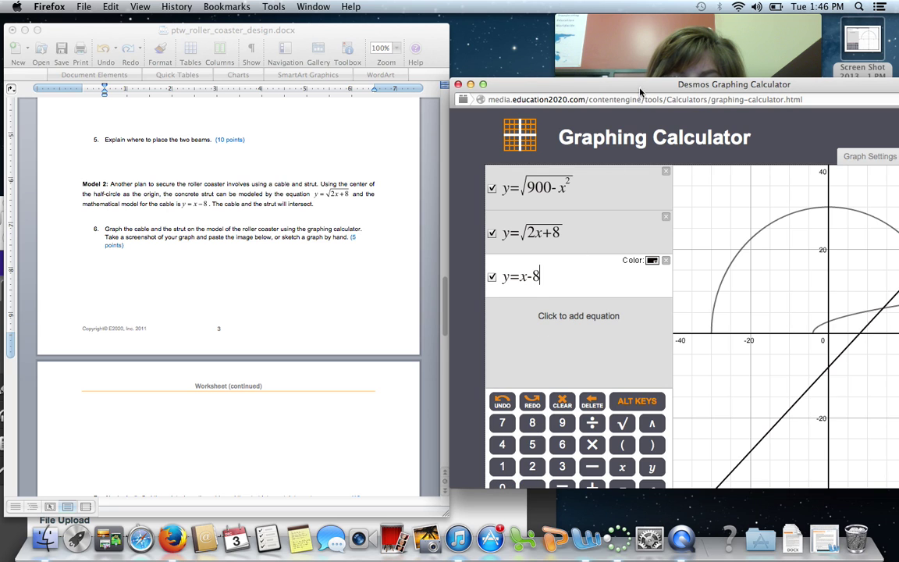
Step: Remove the equation y=√(2x+8) and color the line y=x-8 red
drag(642, 87, 360, 23)
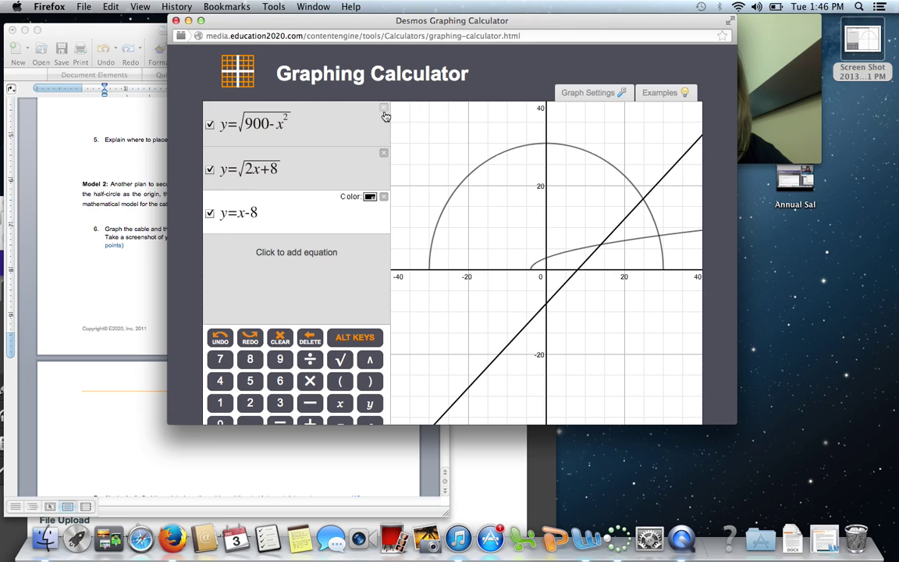
click(383, 154)
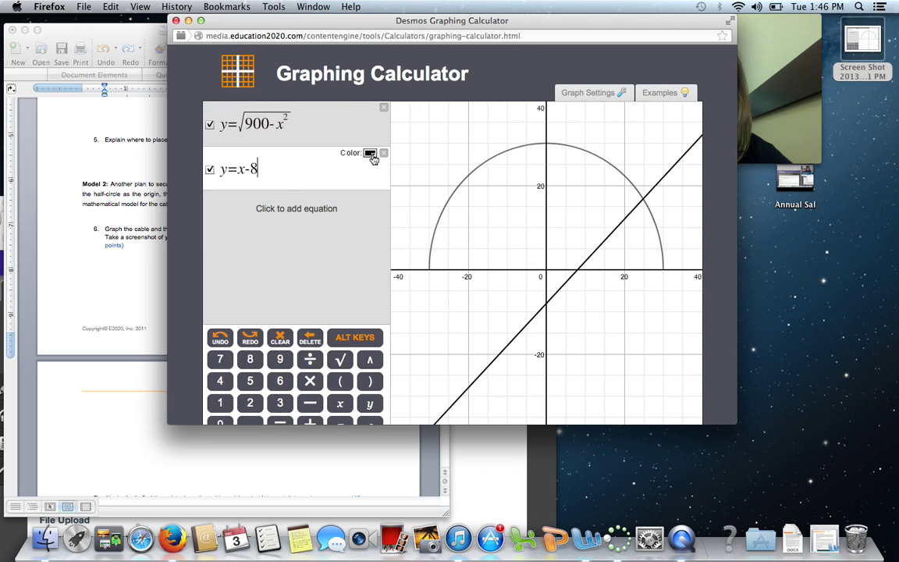
click(370, 153)
click(372, 202)
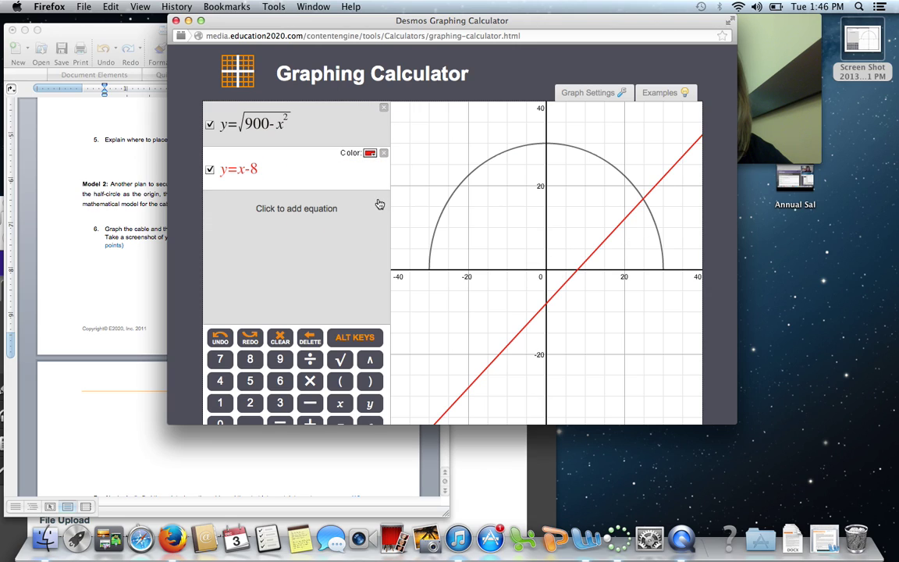
Step: Add a third equation, y=√(2x-8), and color its curve blue
click(372, 209)
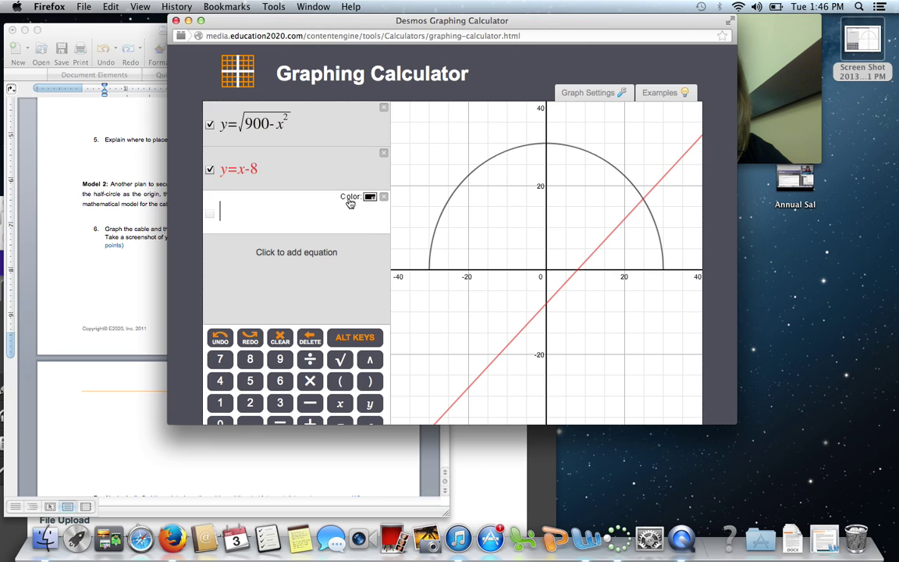
text(y)
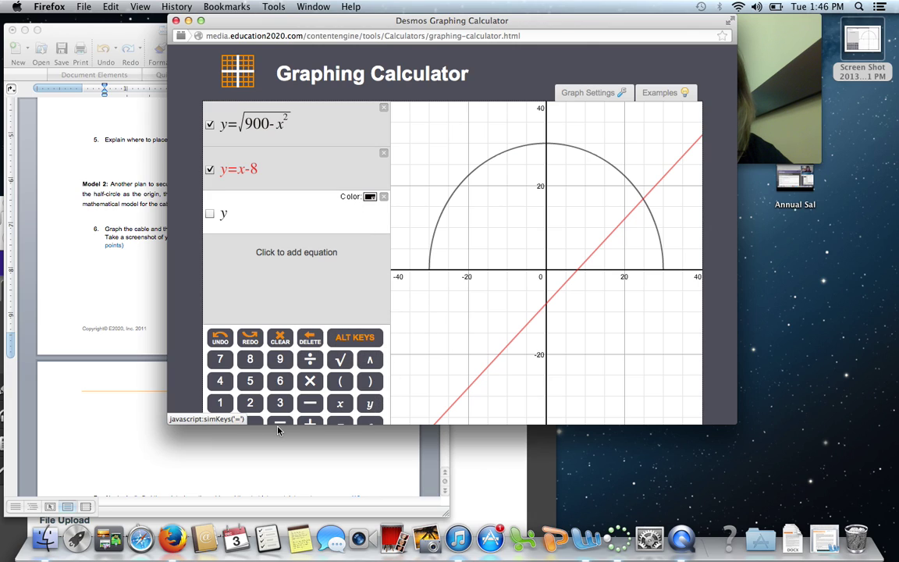
click(278, 425)
click(340, 360)
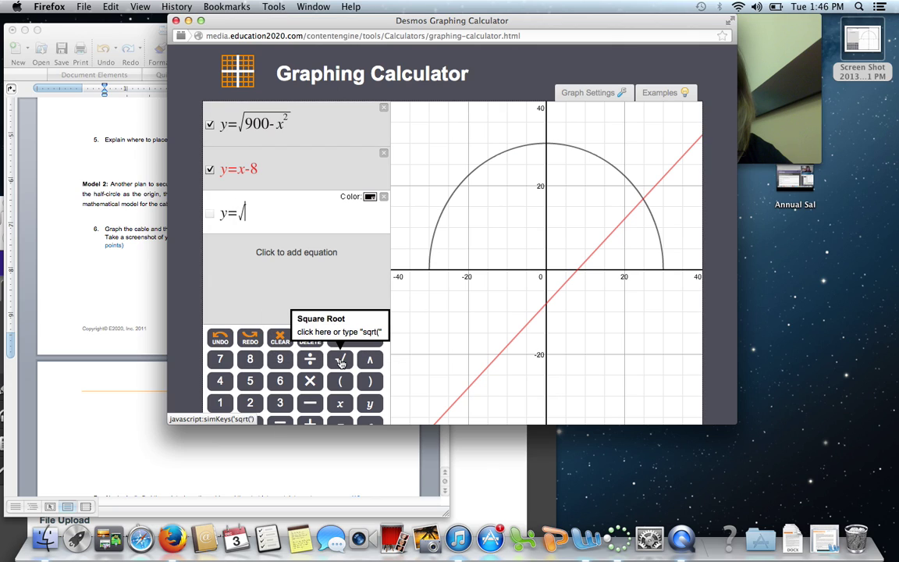
click(250, 404)
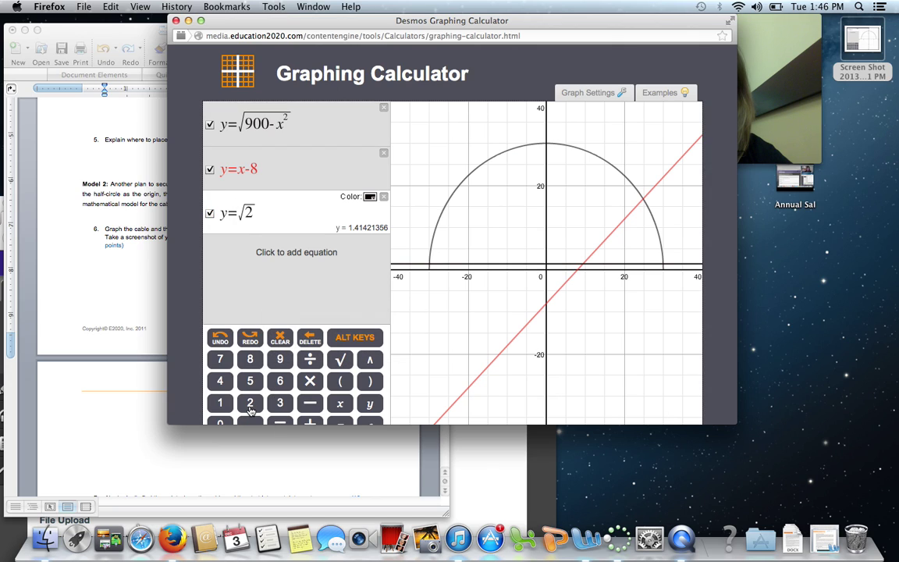
click(339, 402)
click(309, 403)
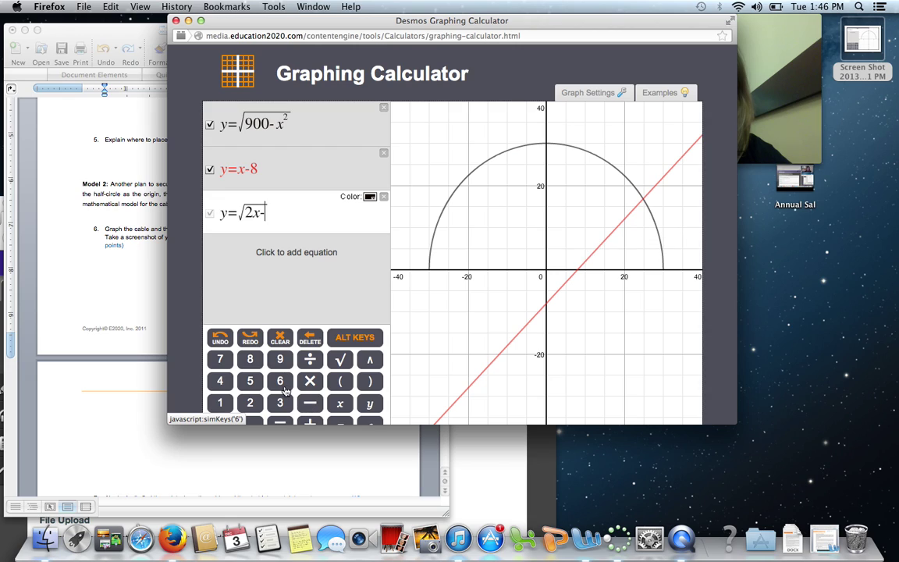
click(249, 359)
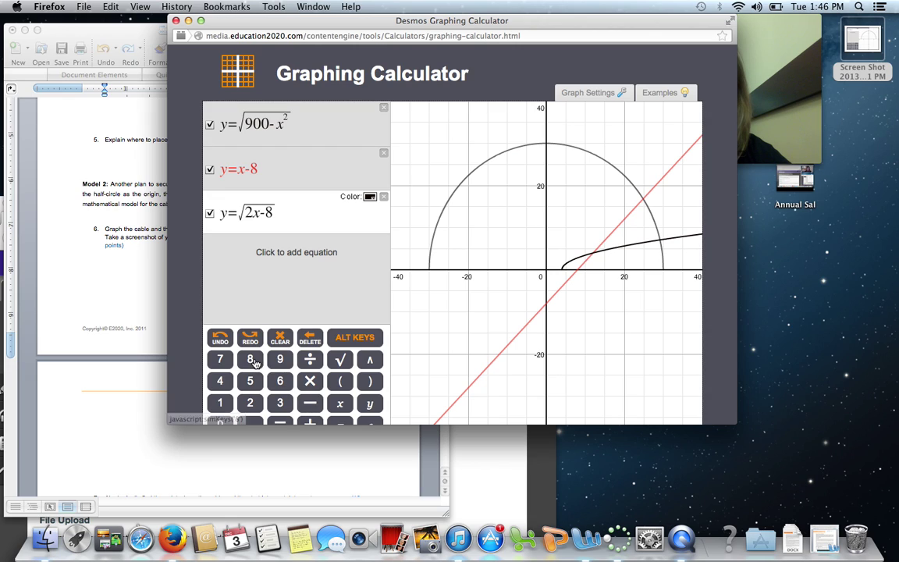
click(371, 198)
click(304, 263)
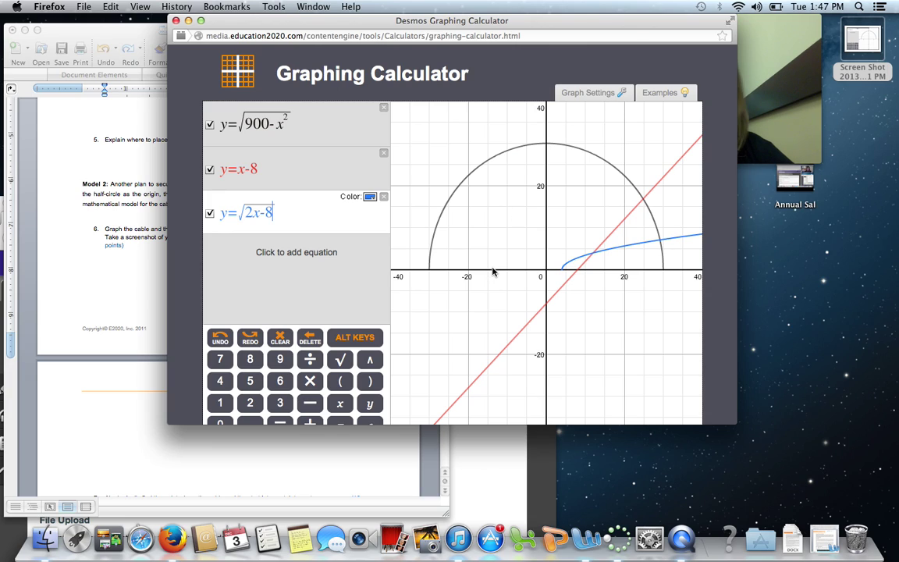
Step: Check the coordinates where the red line meets the blue curve, and enlarge the calculator window to show the full graph and keypad
click(593, 256)
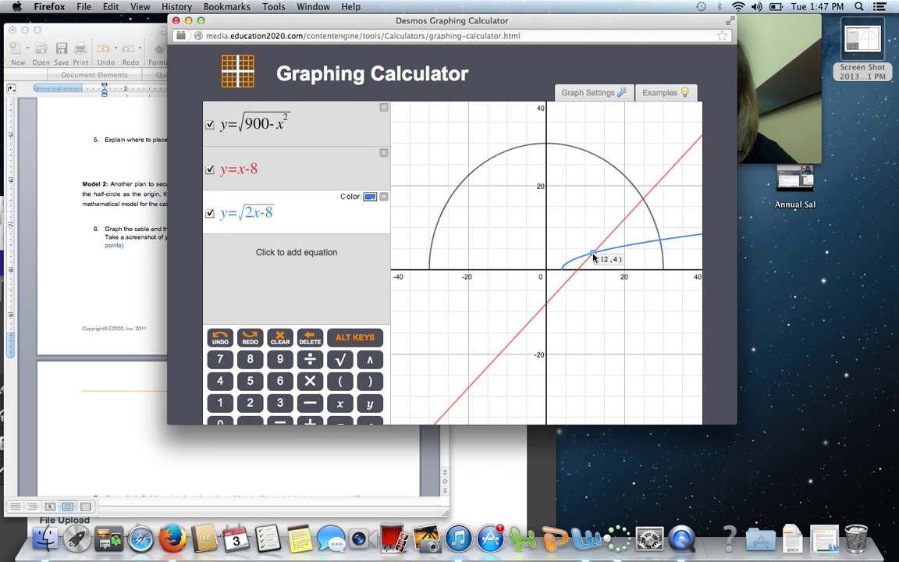
drag(593, 257, 574, 267)
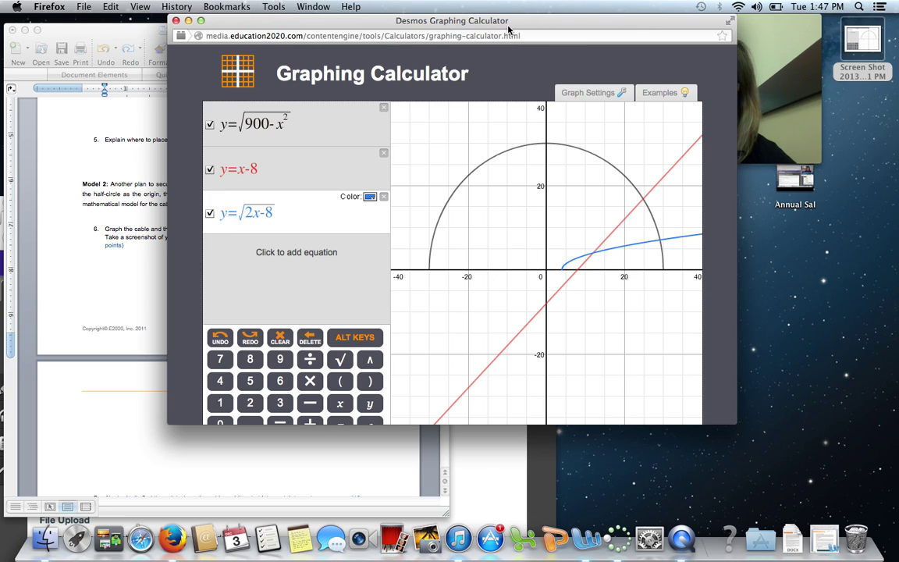
drag(508, 29, 528, 29)
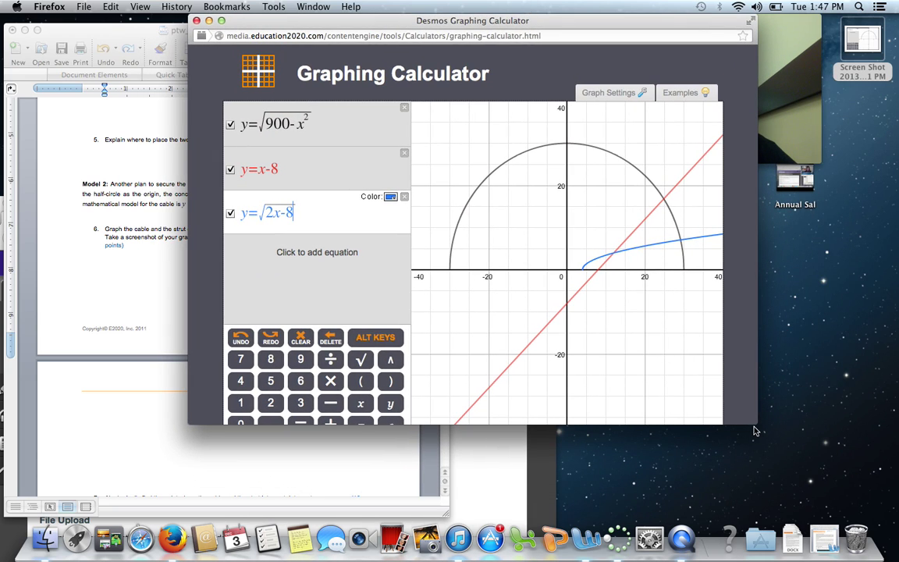
drag(755, 427, 768, 464)
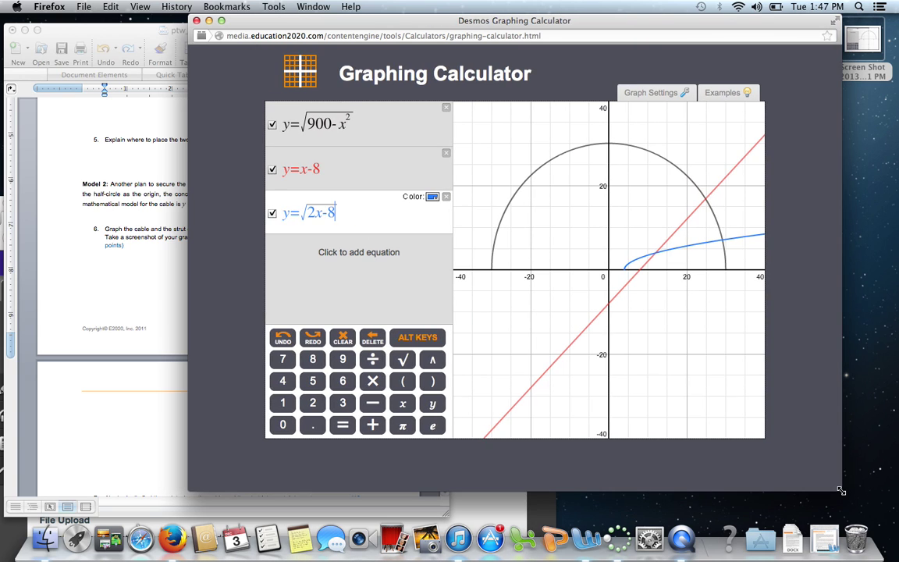
drag(756, 465, 871, 512)
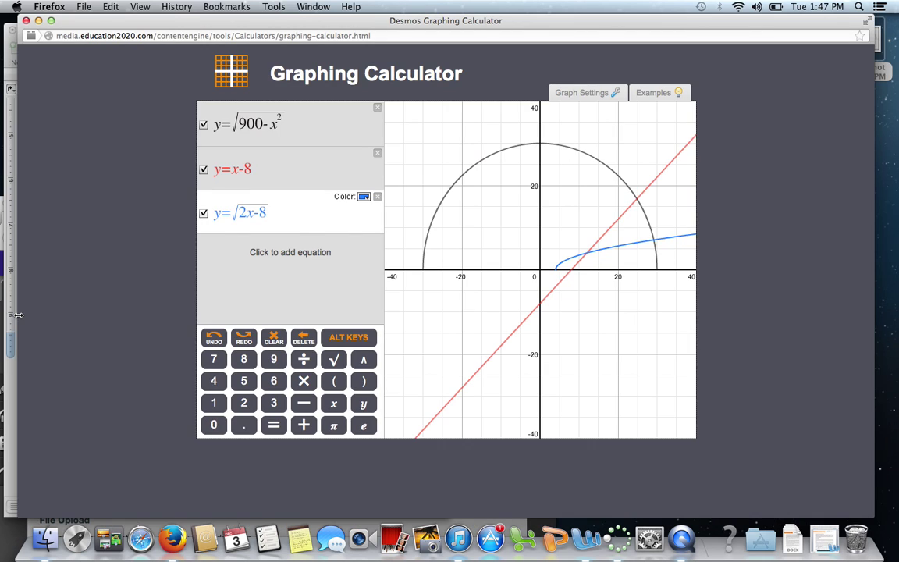
Step: Capture a screenshot of the calculator's equations, keypad and graph and insert the image into the worksheet below question 6
key(super+shift+4)
drag(188, 100, 698, 440)
click(871, 18)
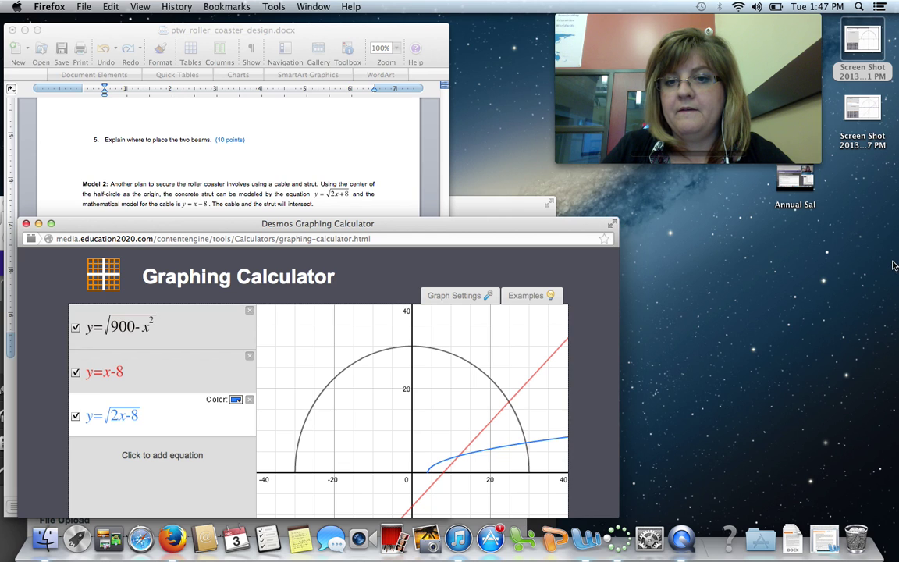
drag(502, 227, 890, 323)
drag(862, 113, 210, 261)
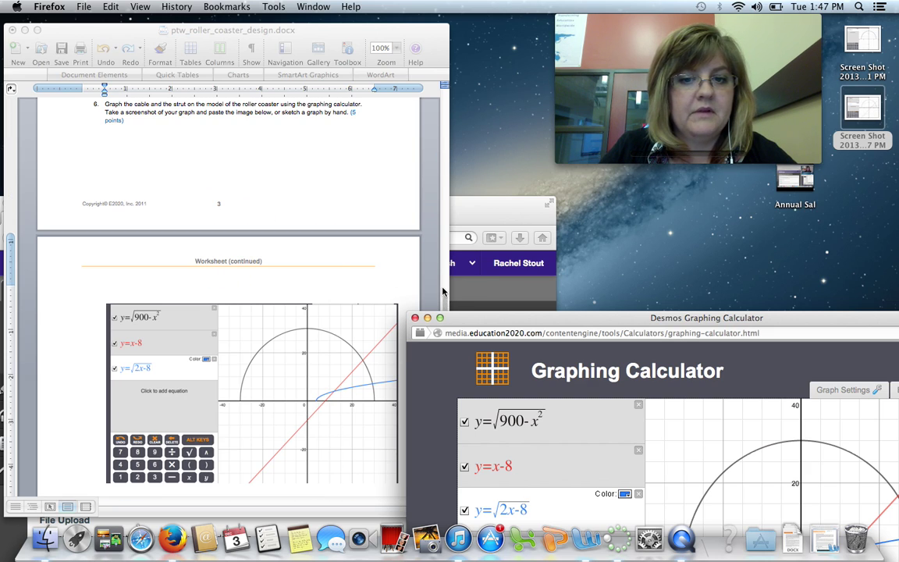
Step: Review question 7 and Model 3 with questions 8 to 10 in the worksheet, keeping the calculator window clear of it
drag(466, 318, 576, 299)
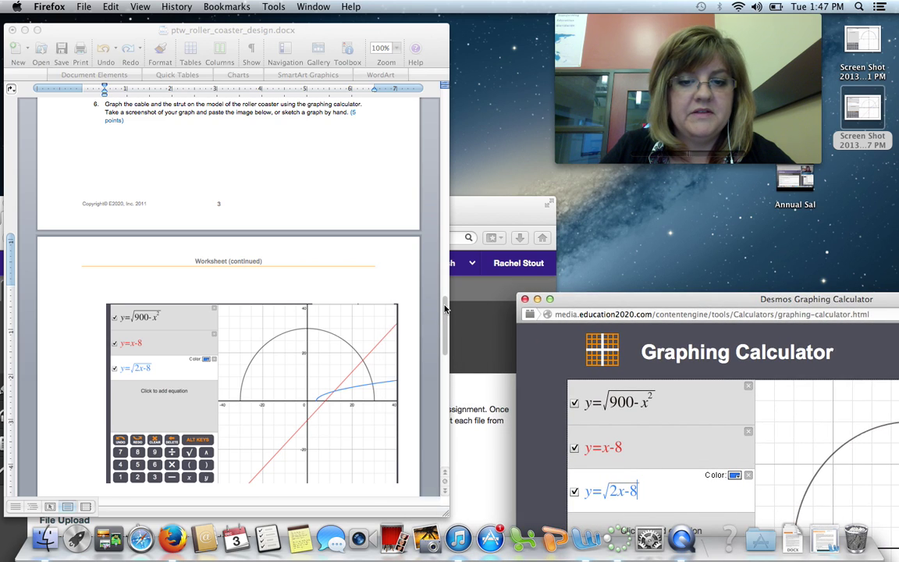
click(445, 337)
drag(446, 344, 447, 390)
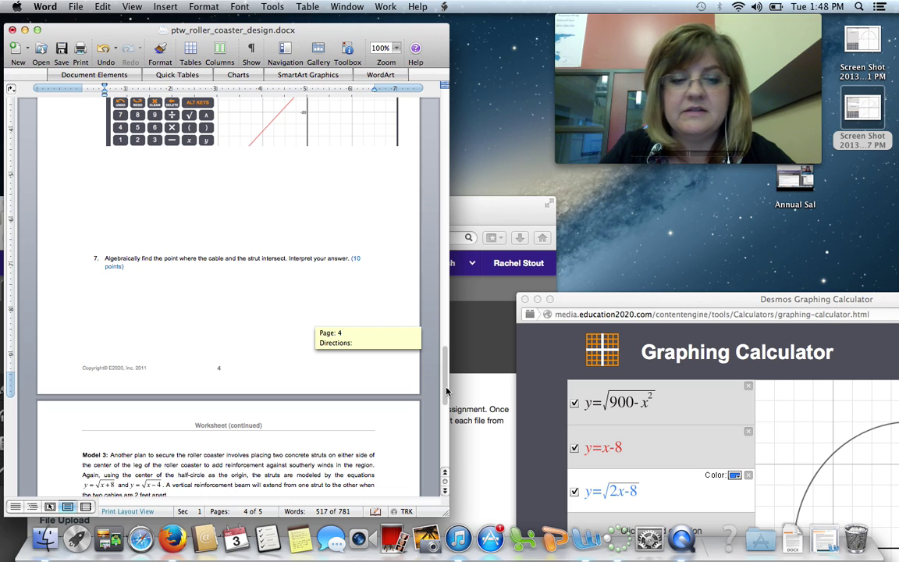
drag(447, 390, 446, 355)
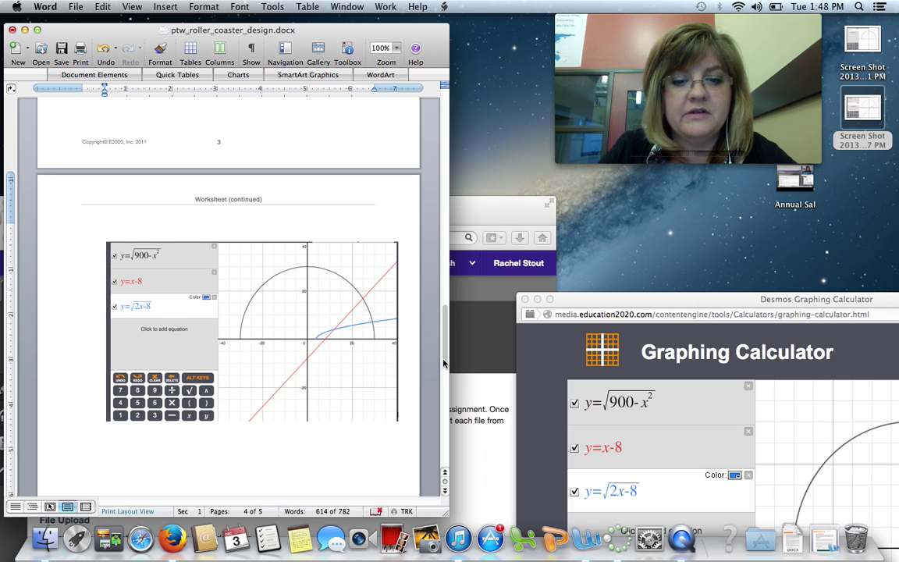
drag(444, 356, 443, 398)
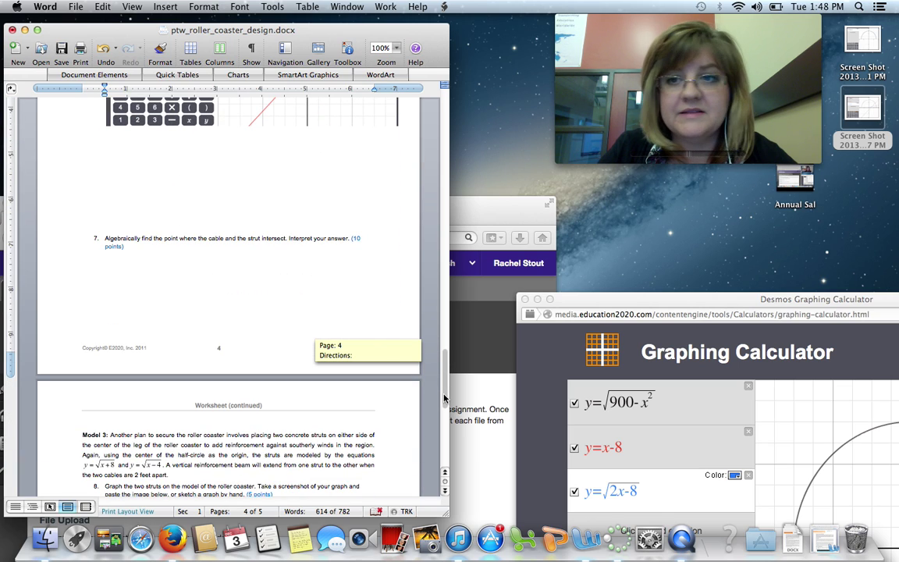
drag(444, 398, 444, 439)
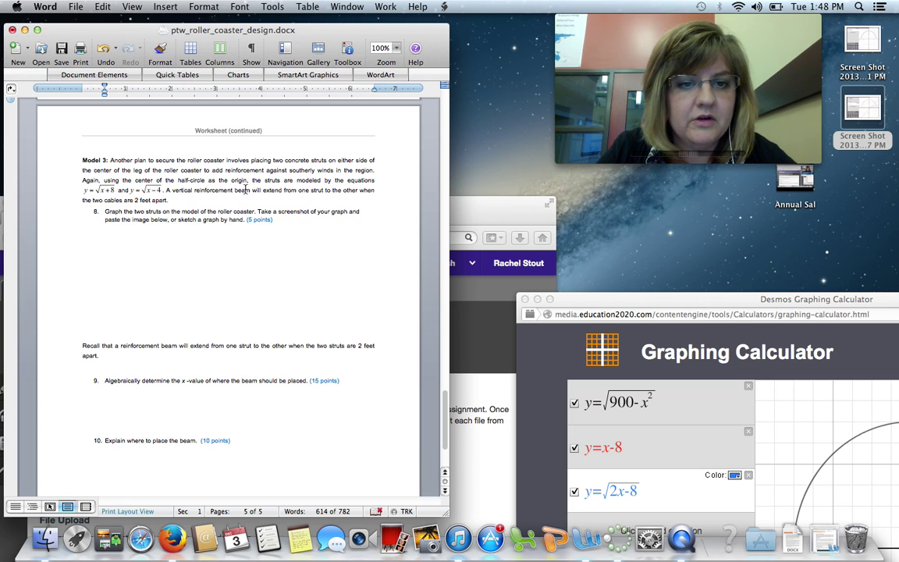
Step: Replace the red equation y=x-8 in the graphing calculator with y=√(x+8), keeping the calculator window beside the worksheet with its keypad showing
drag(590, 305, 535, 34)
click(581, 178)
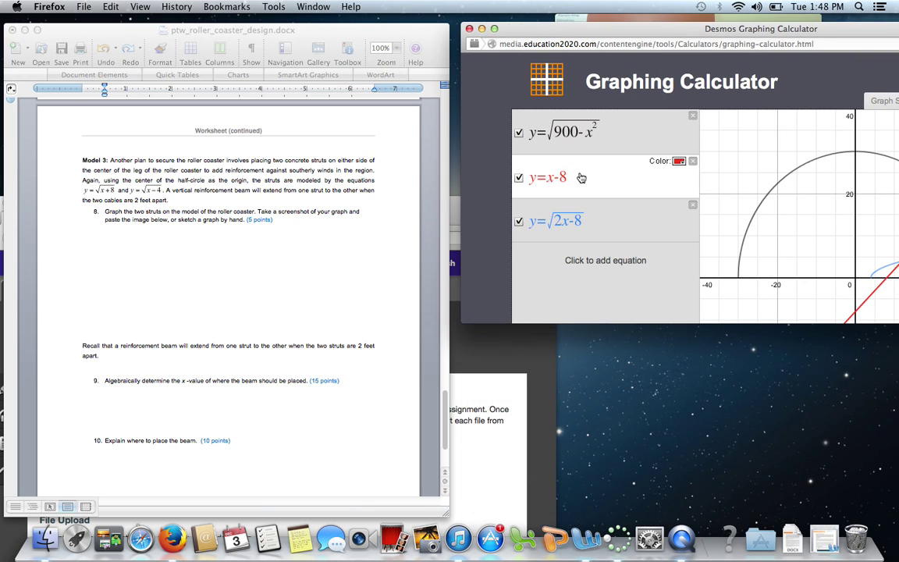
key(BackSpace)
key(BackSpace)
key(BackSpace)
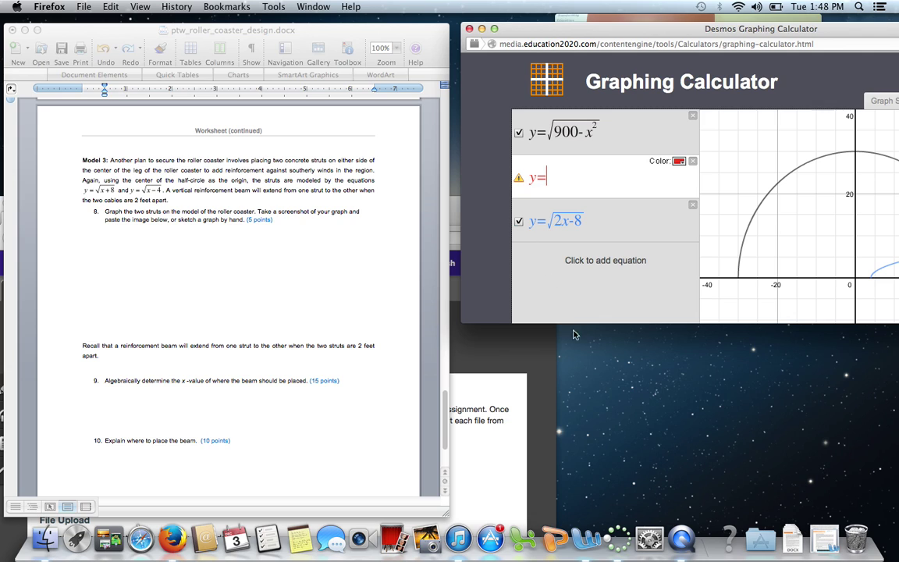
drag(586, 325, 587, 466)
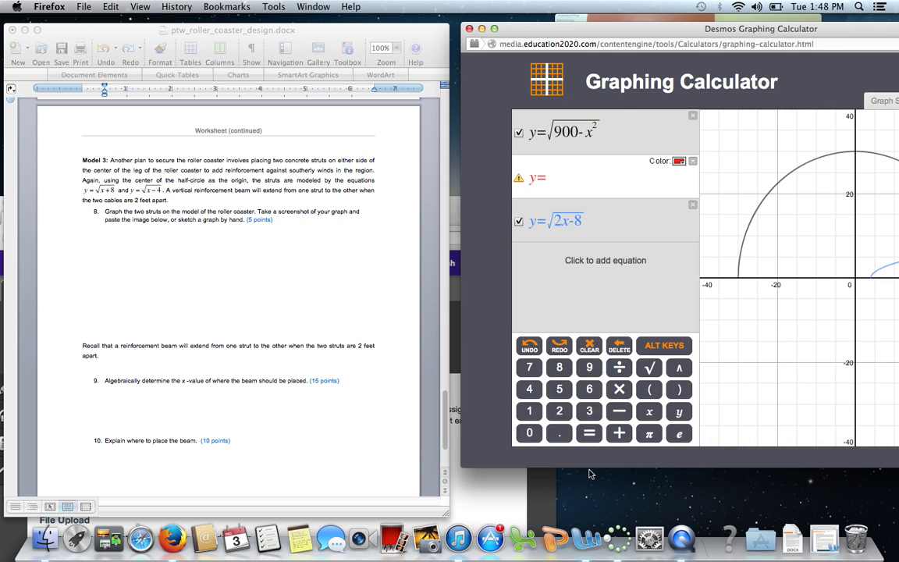
click(650, 370)
click(649, 411)
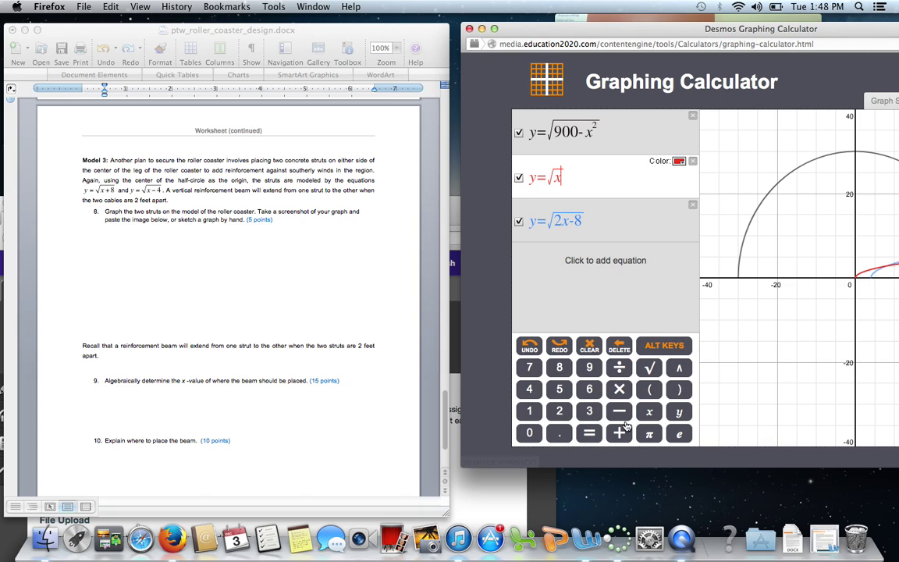
click(619, 432)
click(558, 367)
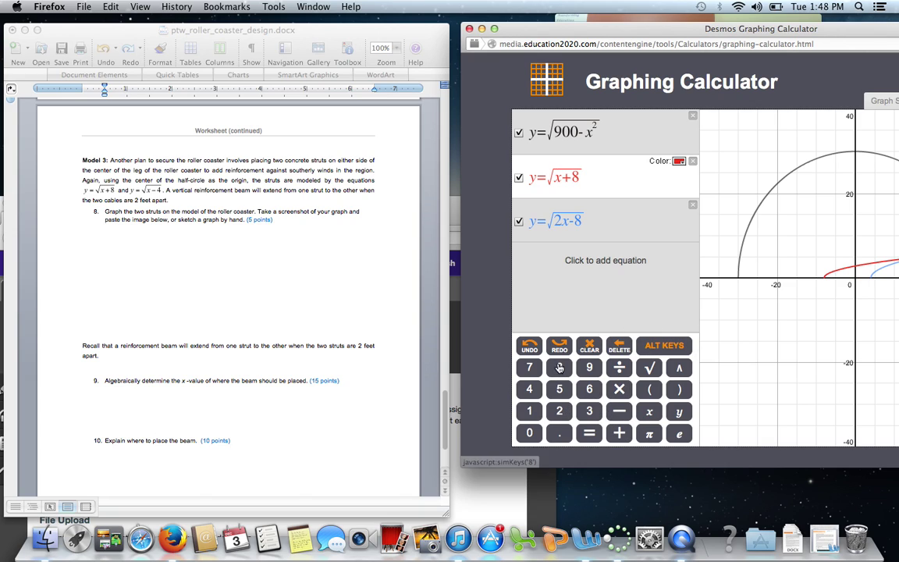
Step: Replace the blue equation in the graphing calculator with y=√(x-4)
click(585, 227)
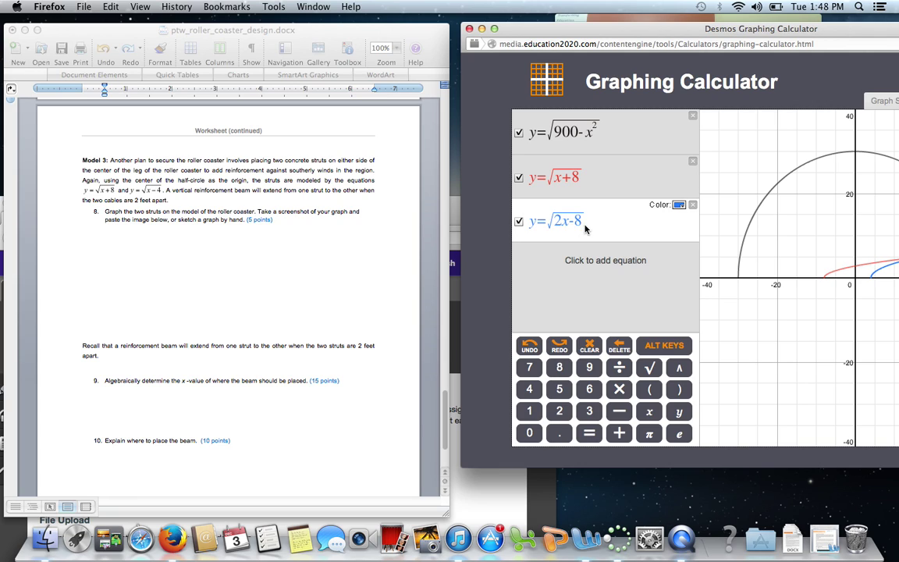
key(BackSpace)
key(BackSpace)
key(BackSpace)
key(BackSpace)
key(BackSpace)
click(649, 366)
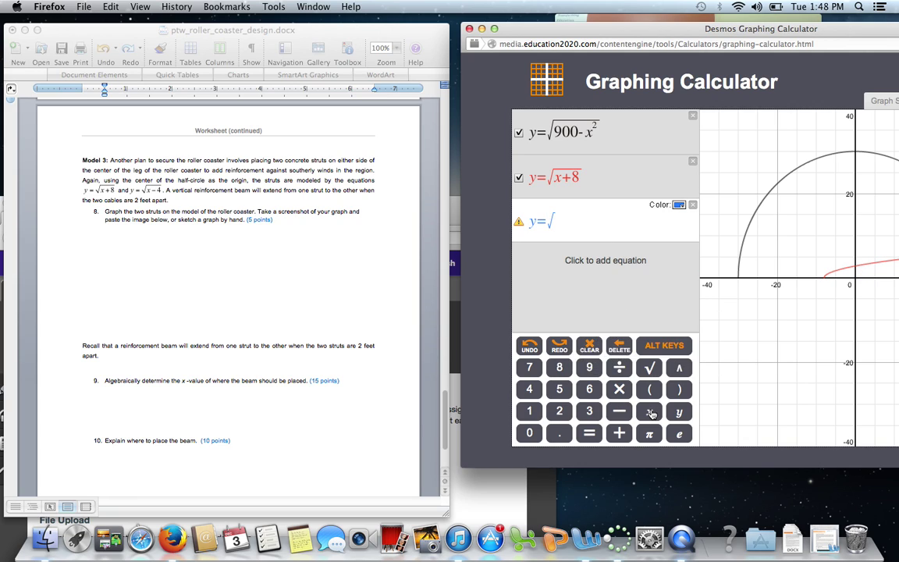
click(652, 413)
click(619, 411)
click(530, 388)
Step: Examine the gap between the red and blue strut curves on the full graph, and return the calculator window beside the worksheet
drag(706, 34, 400, 25)
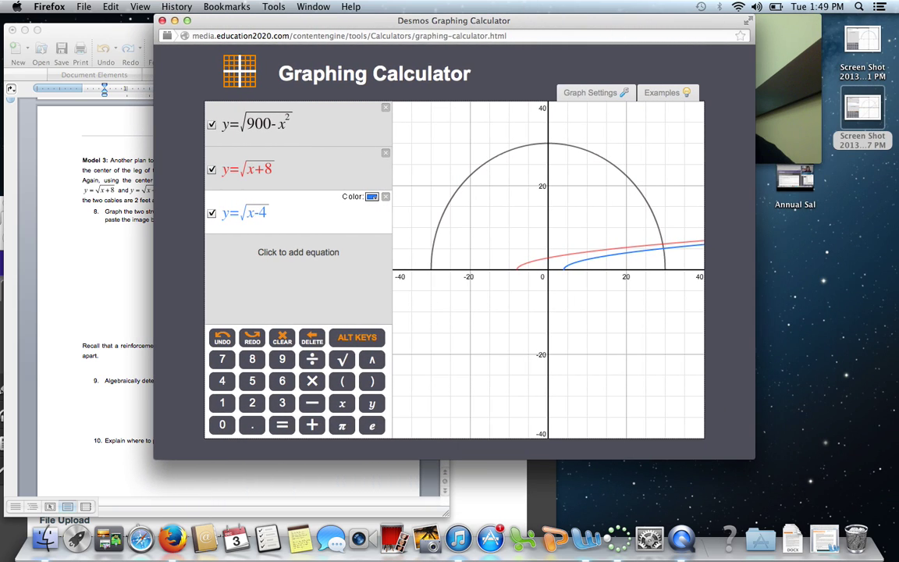
mouse_move(633, 255)
mouse_down()
mouse_move(605, 258)
mouse_move(676, 251)
mouse_move(566, 259)
mouse_move(583, 266)
mouse_up()
drag(337, 26, 593, 105)
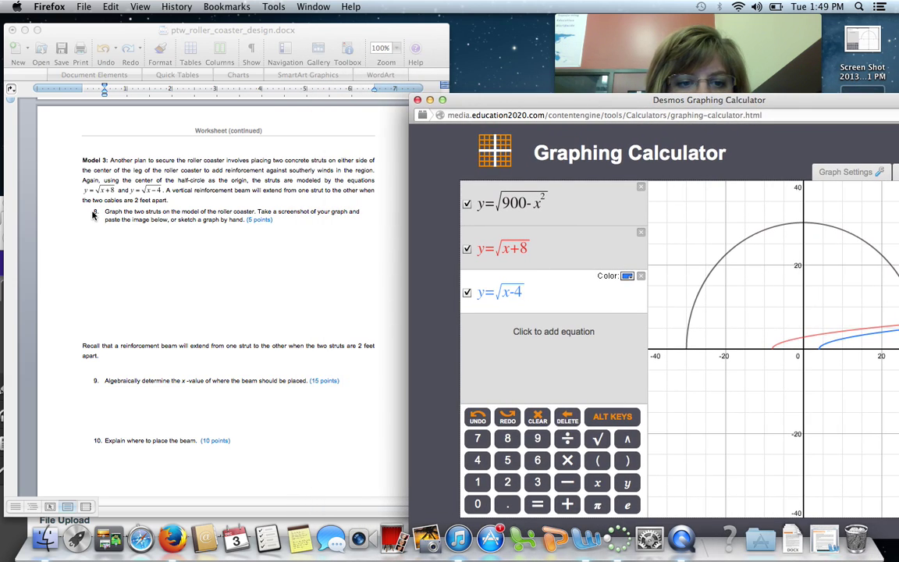
Step: Add the line "Red graph – blue graph = distance between" below question 8 in the worksheet
click(129, 252)
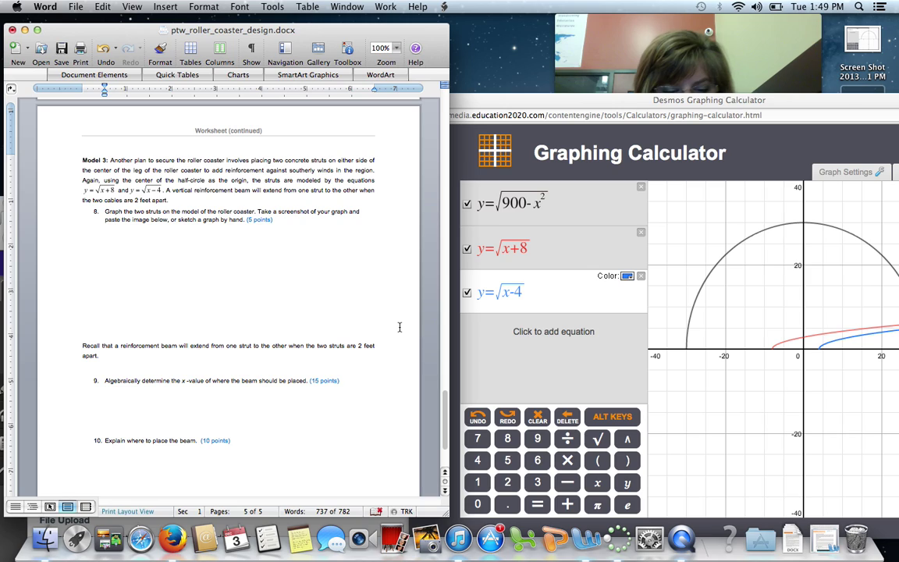
text(red graph)
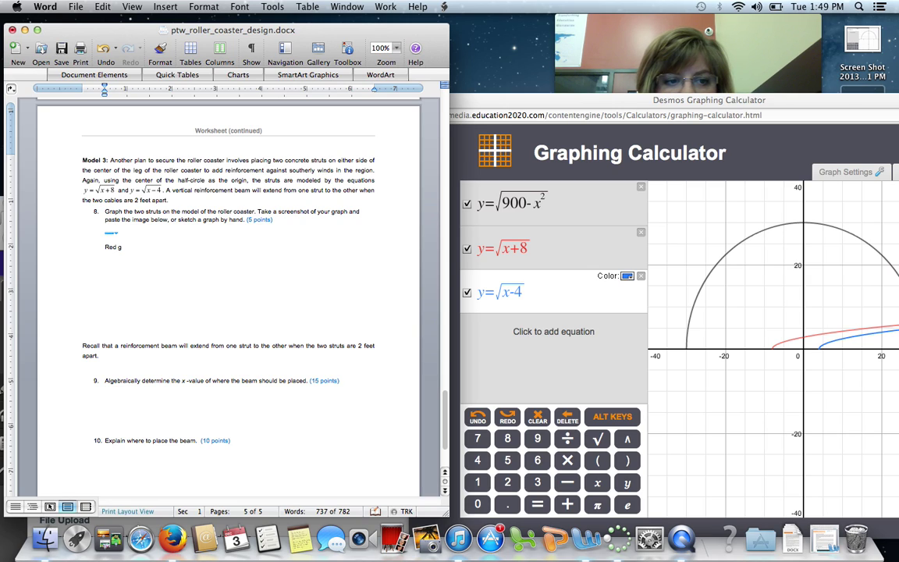
text( -)
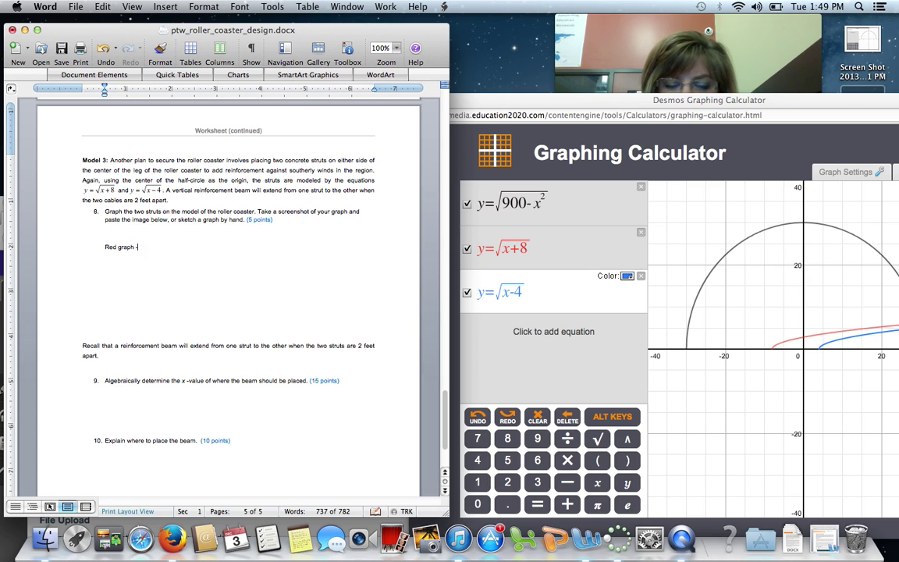
text( blue graph)
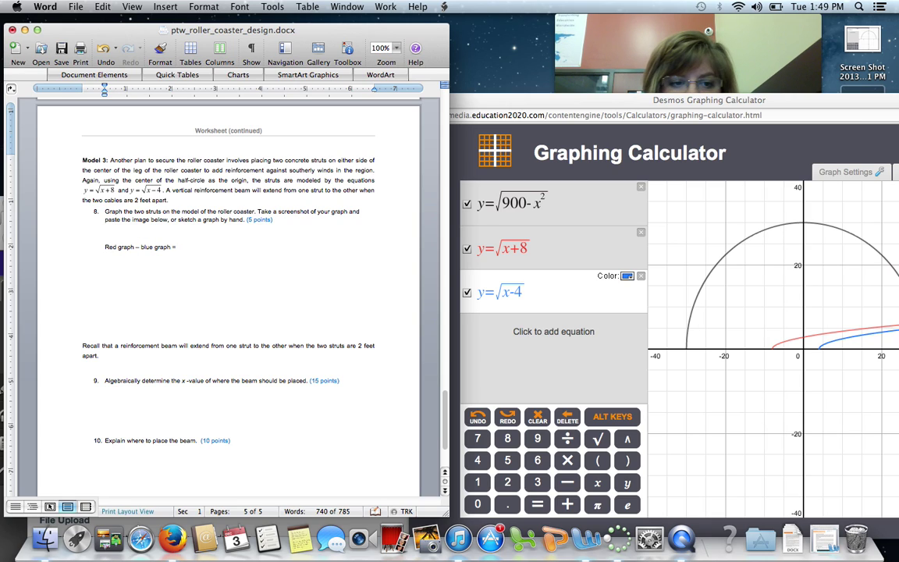
text( = distanc)
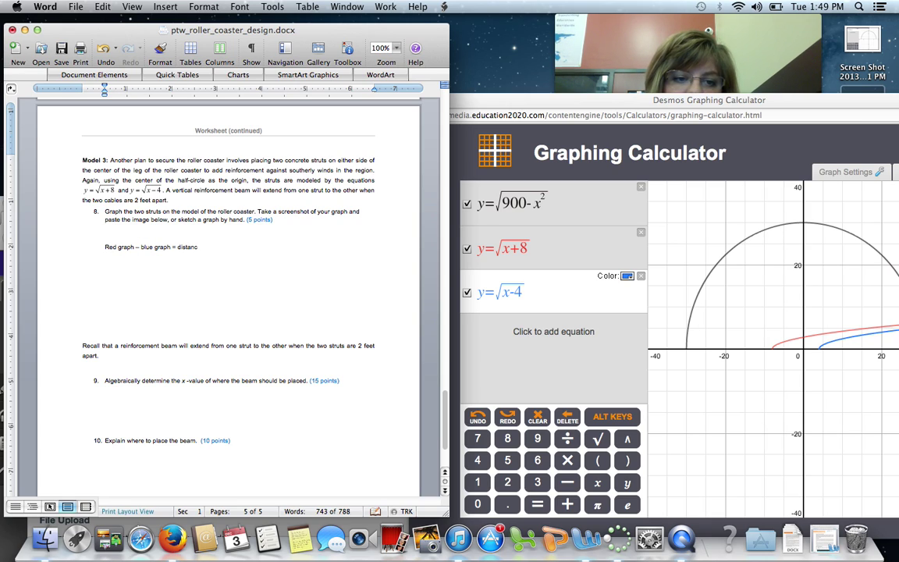
text(e between)
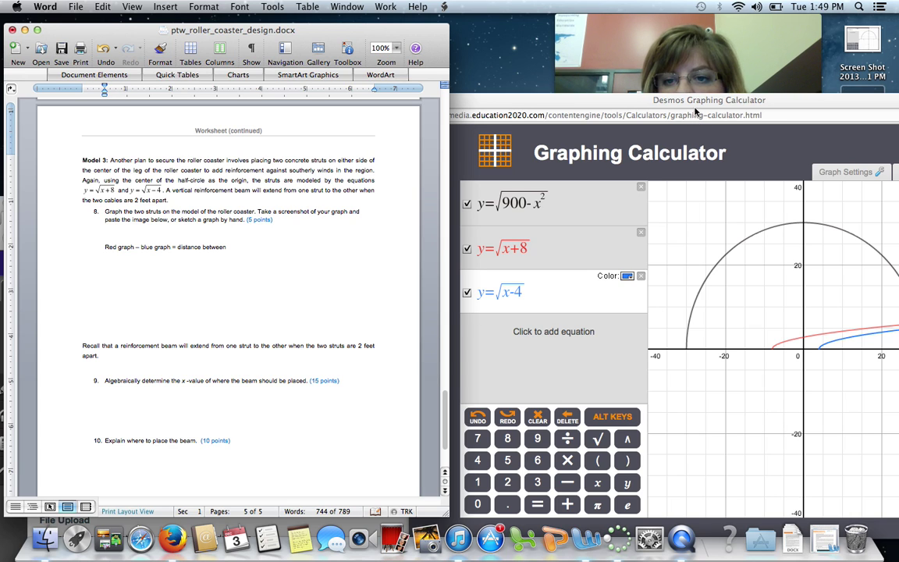
Step: Write the equation "Squrt x+8 - (square root x-4) = 2" below the distance line under question 8
drag(694, 112, 678, 46)
click(145, 270)
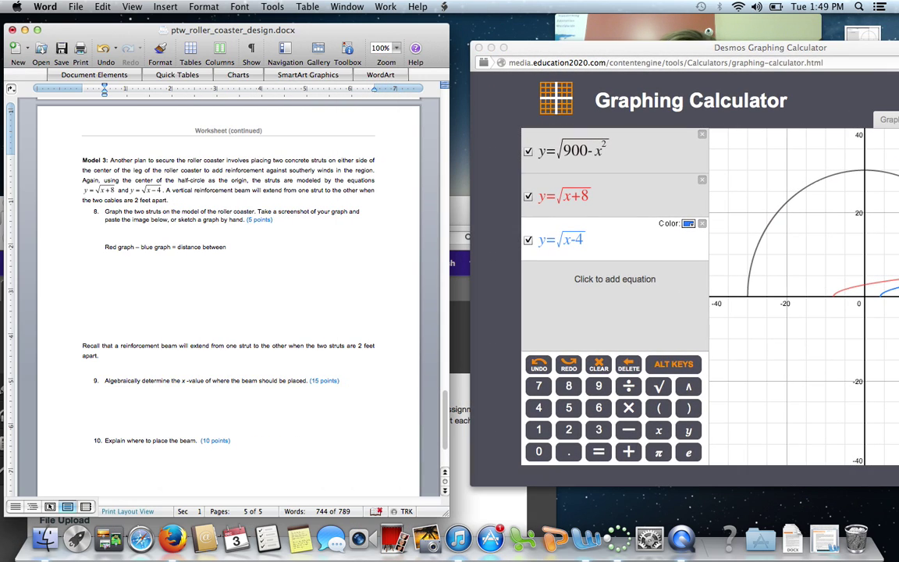
text(squr)
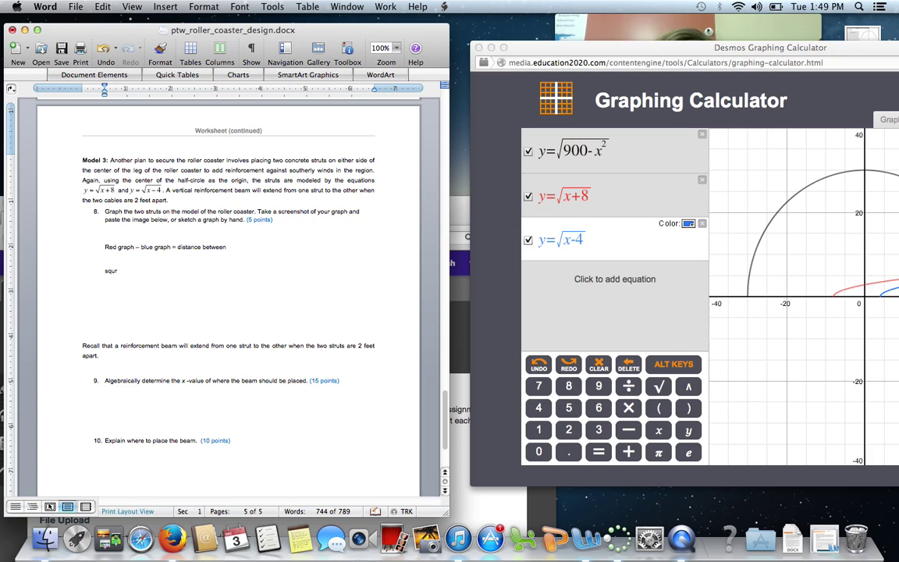
text(t)
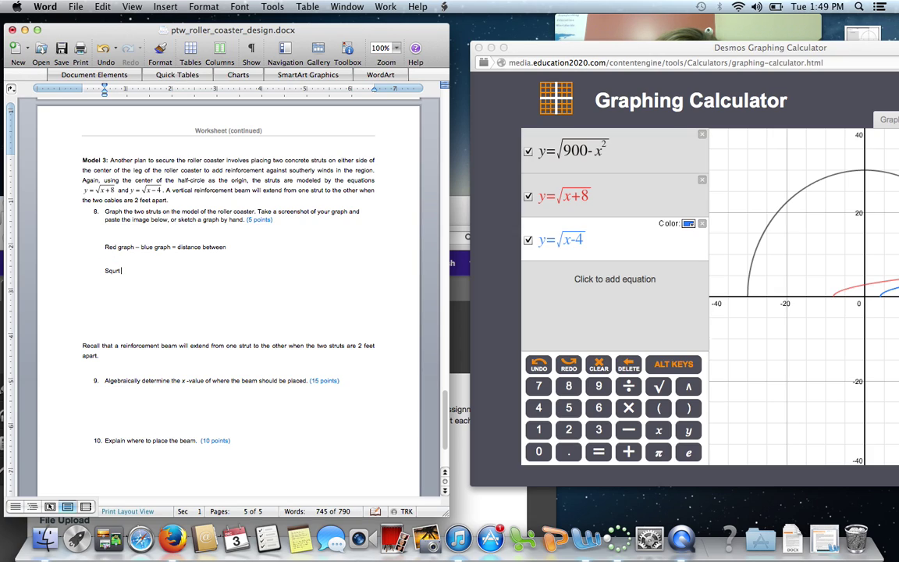
text( x+8 - )
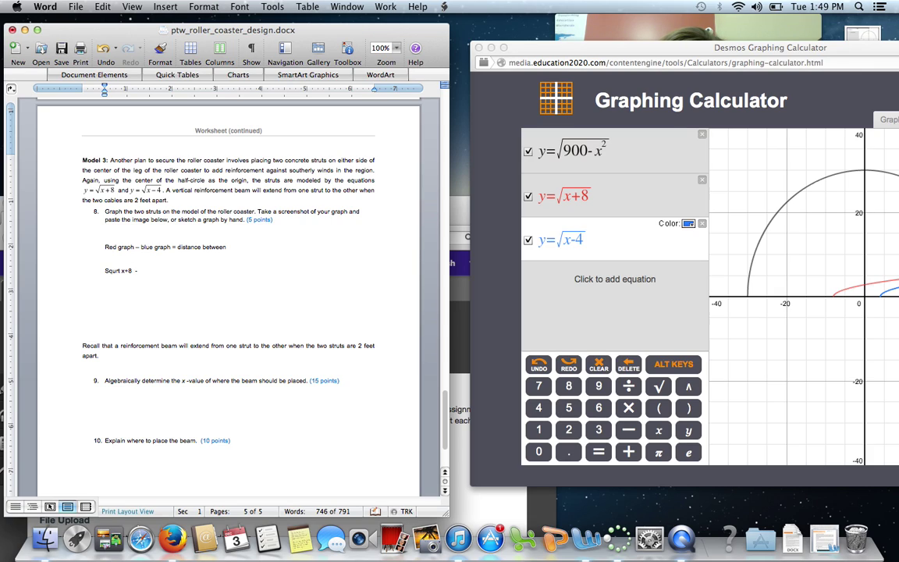
text((square roo)
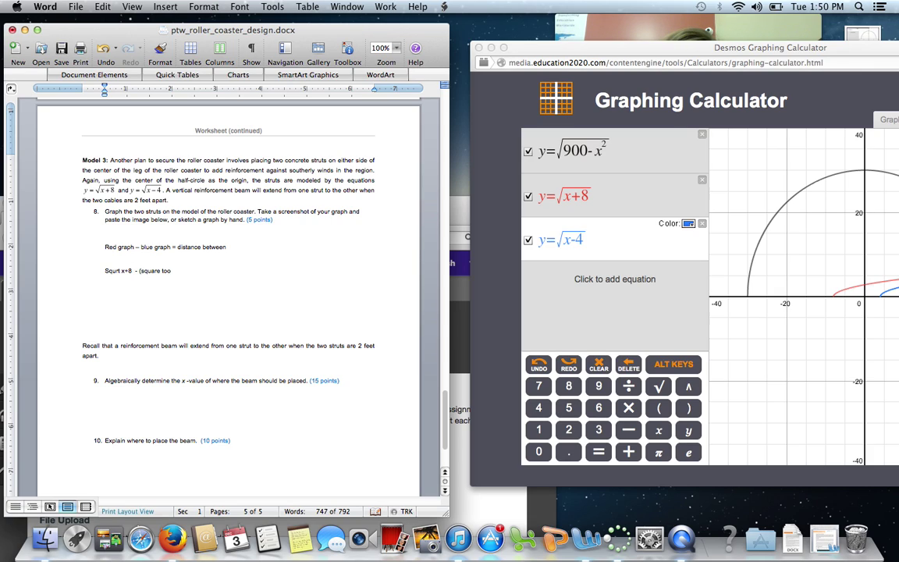
key(BackSpace)
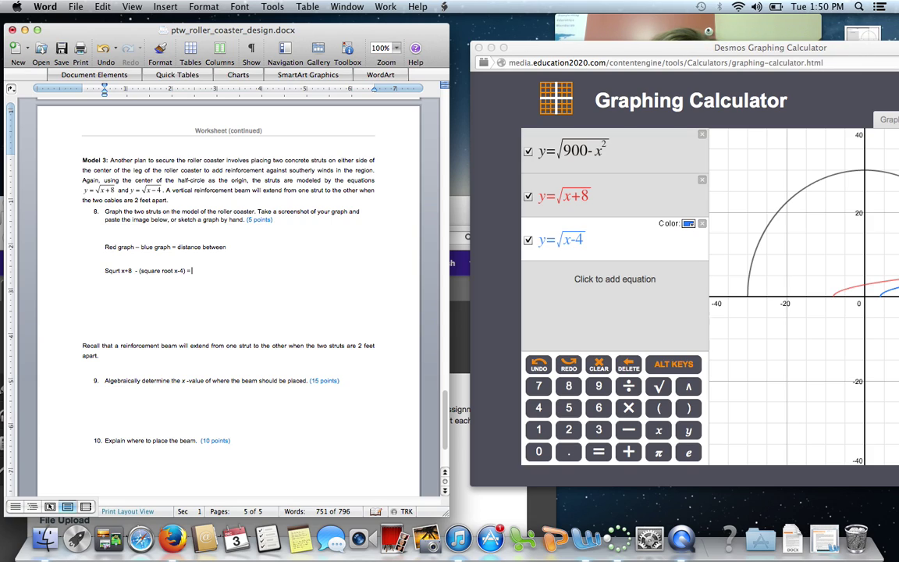
text(2)
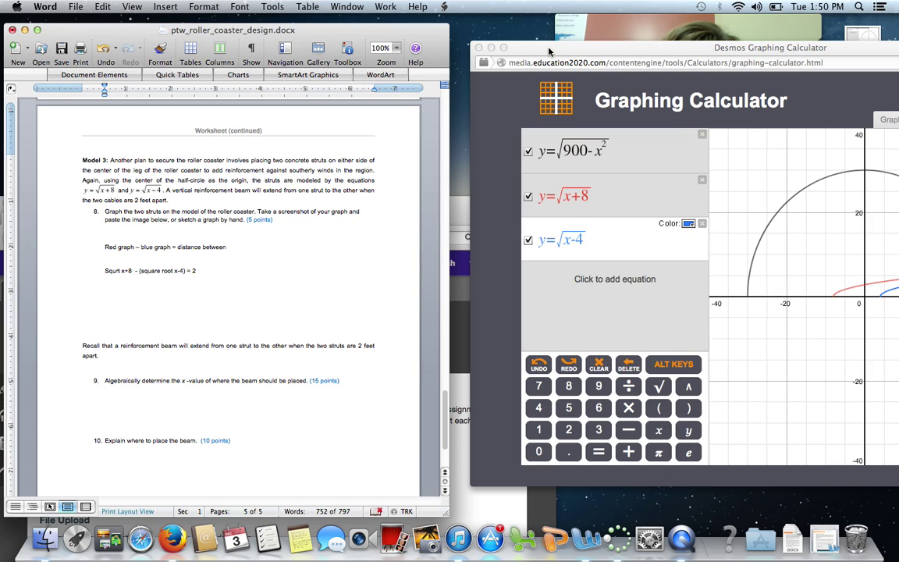
Step: Review worksheet questions 8 to 10 with the calculator window clear of the page, and select the two working lines under question 8
drag(550, 51, 525, 193)
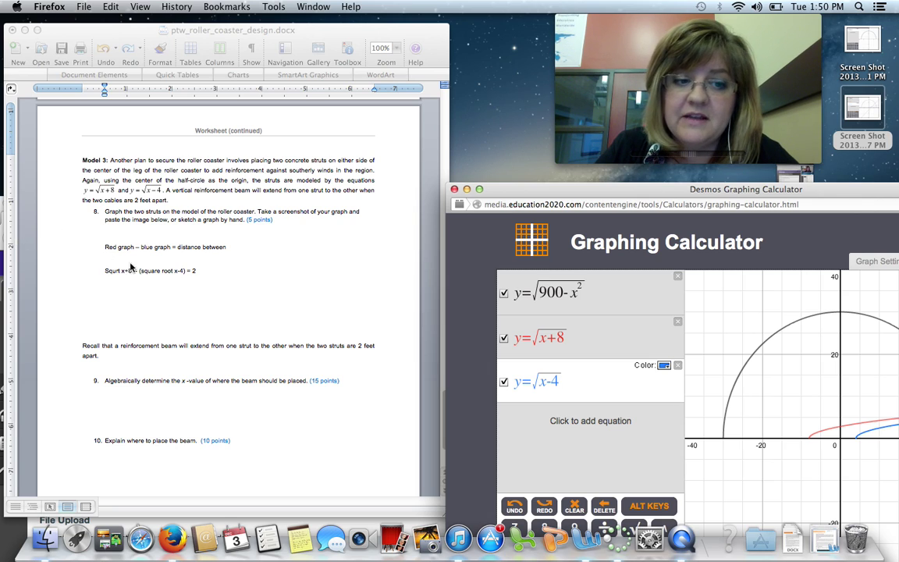
click(414, 226)
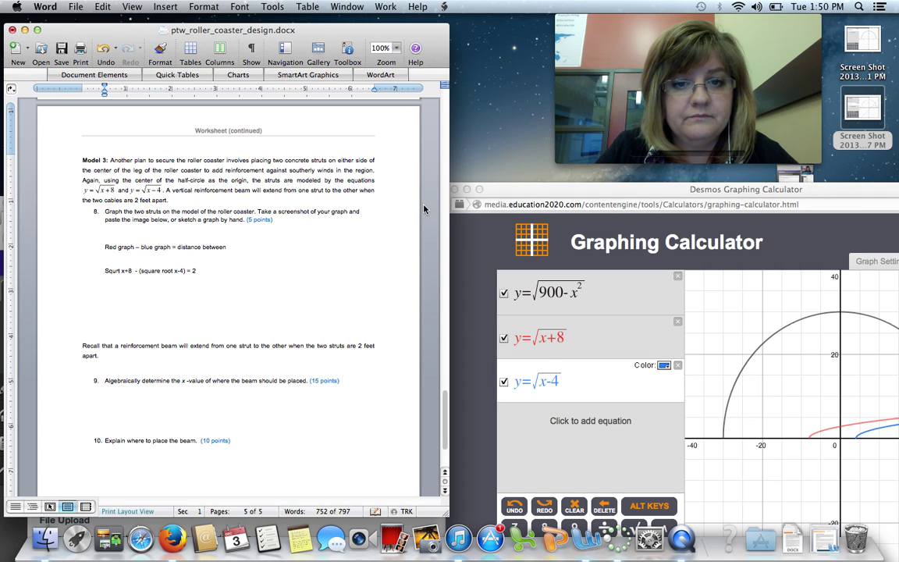
drag(448, 400, 449, 418)
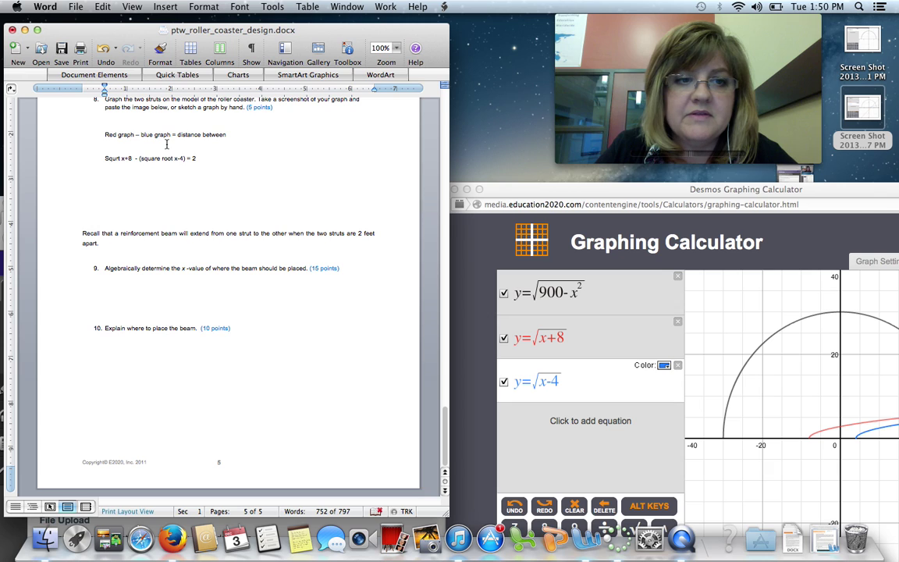
click(506, 195)
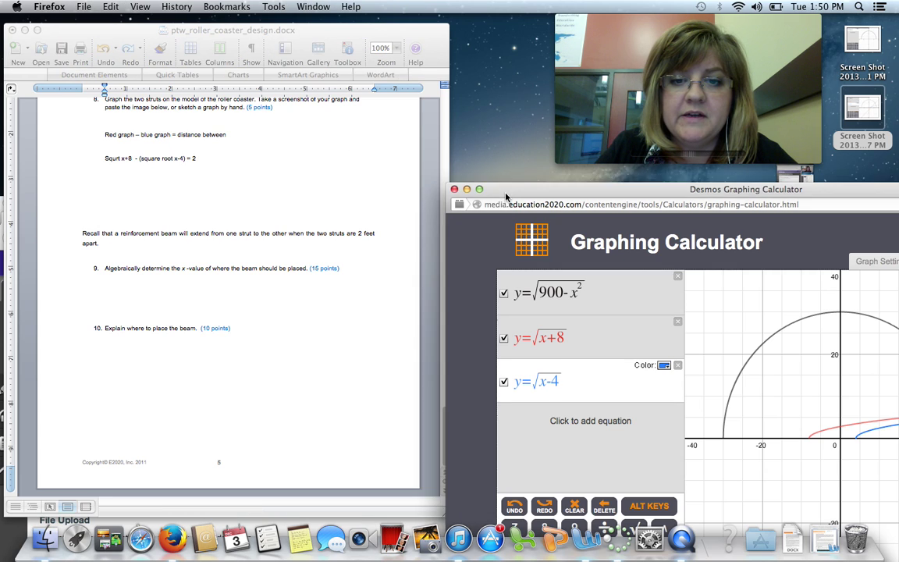
drag(506, 195, 563, 210)
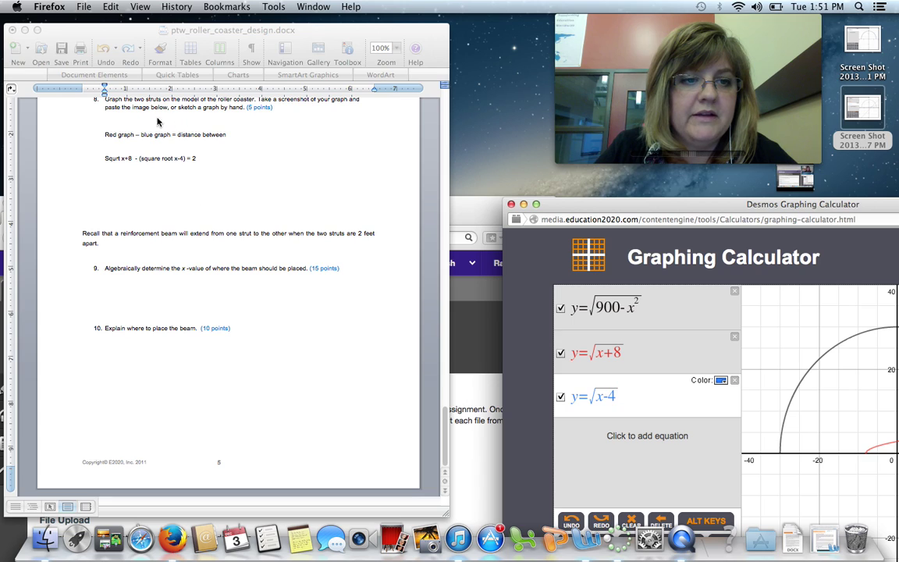
click(97, 134)
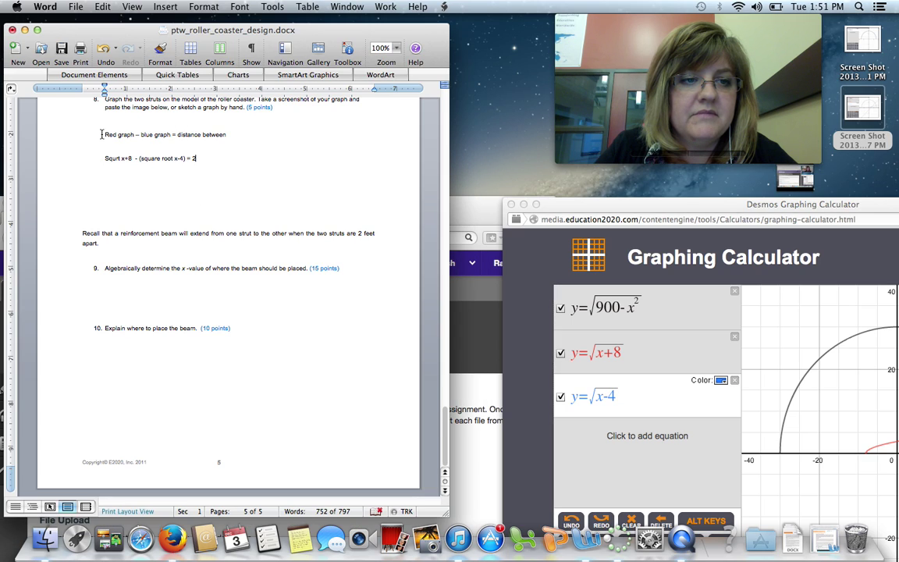
shift+click(101, 134)
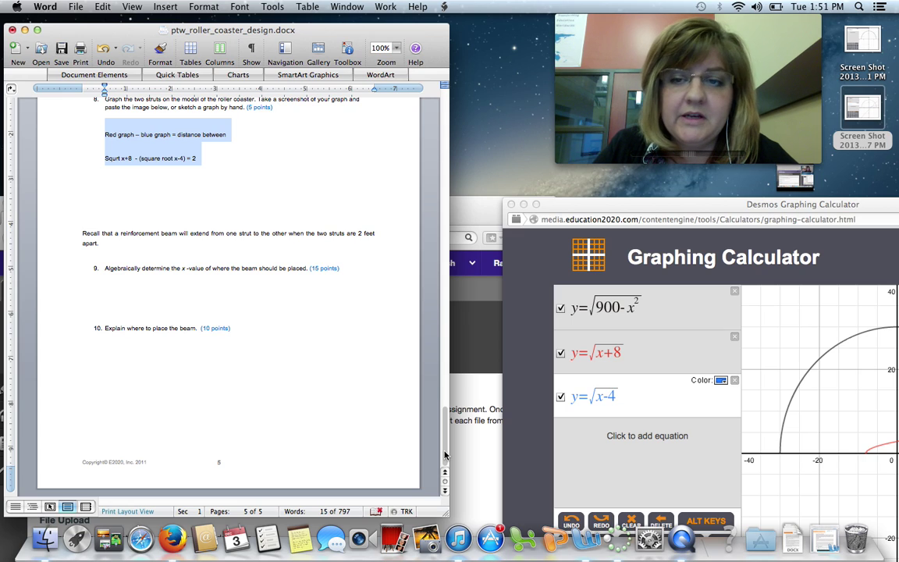
Step: Return to worksheet questions 3 to 5 and bring the calculator's full curves into view over the page
click(444, 455)
drag(445, 455, 450, 273)
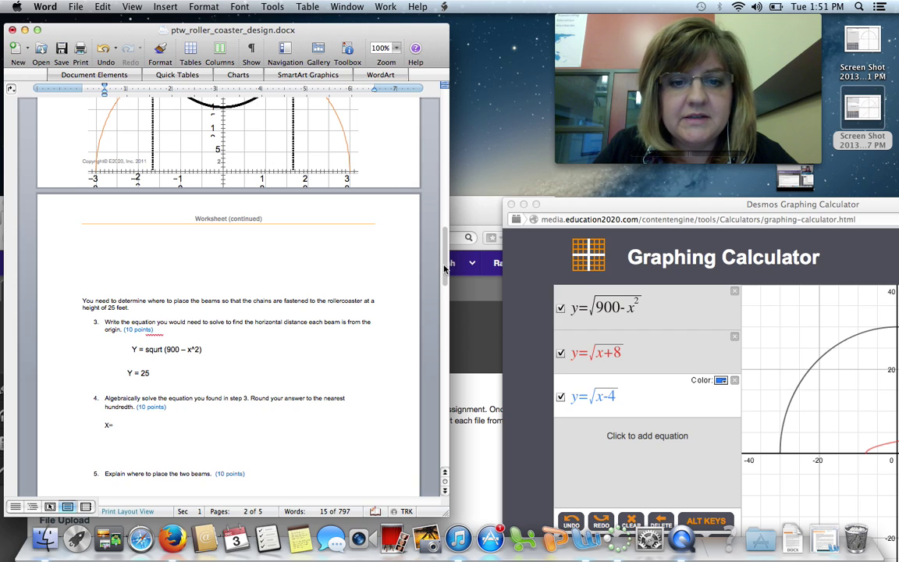
drag(557, 211, 263, 199)
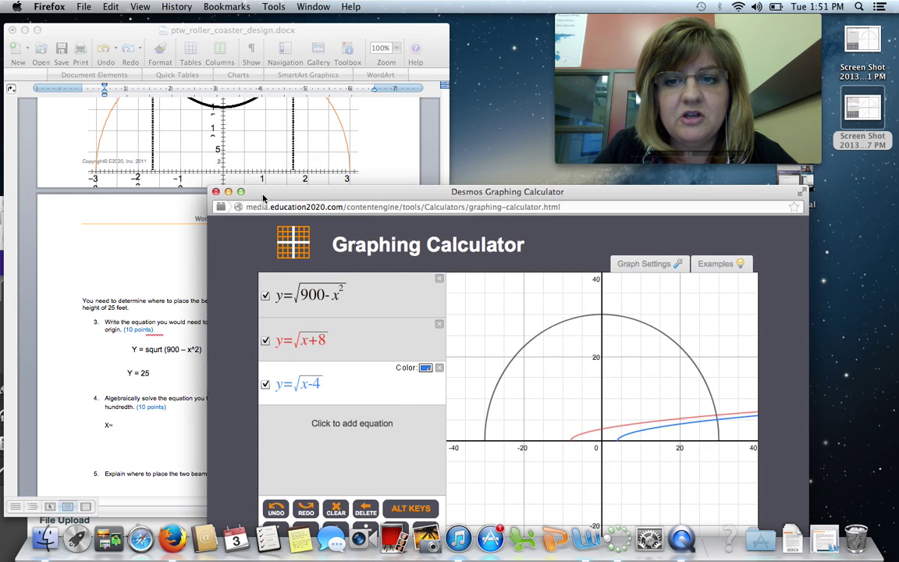